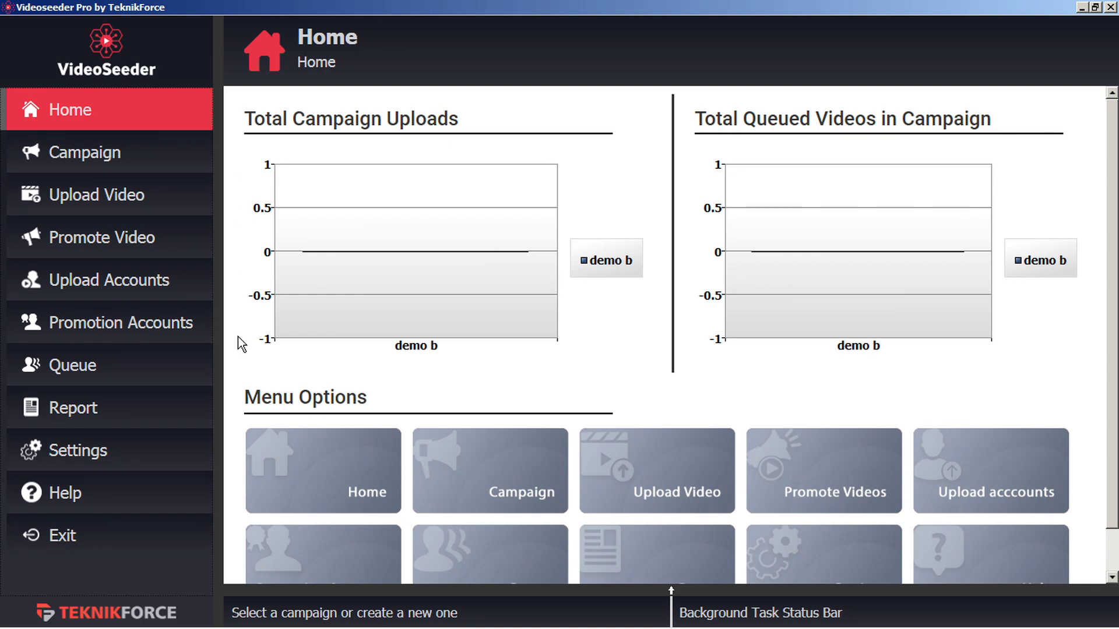
Step: Look through the application settings, then return to the Home dashboard
click(107, 458)
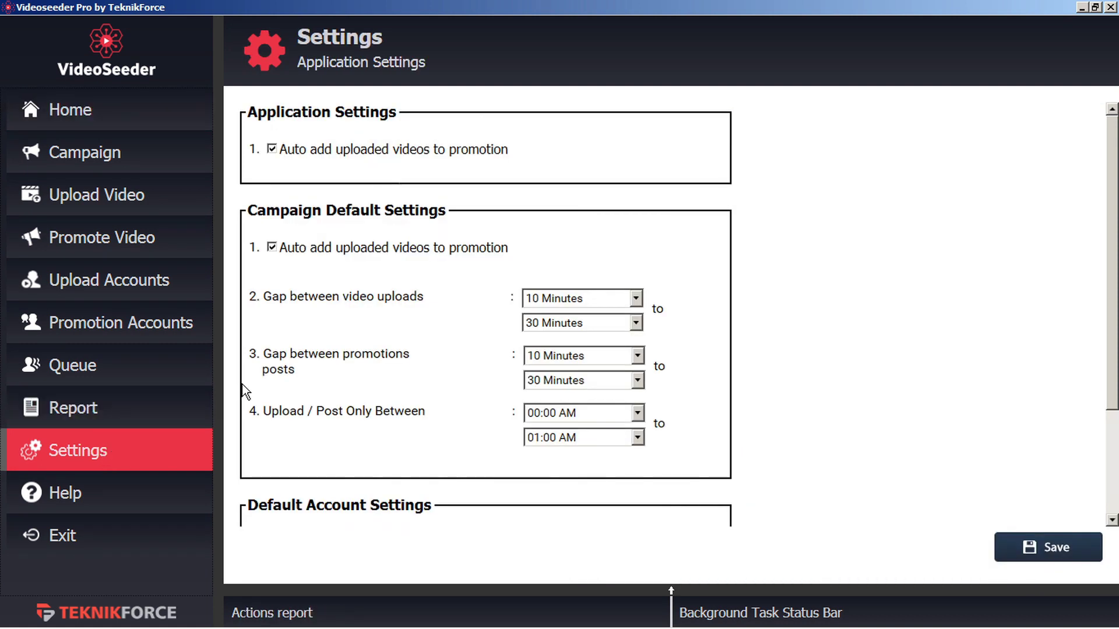
scroll(302, 359, down, 3)
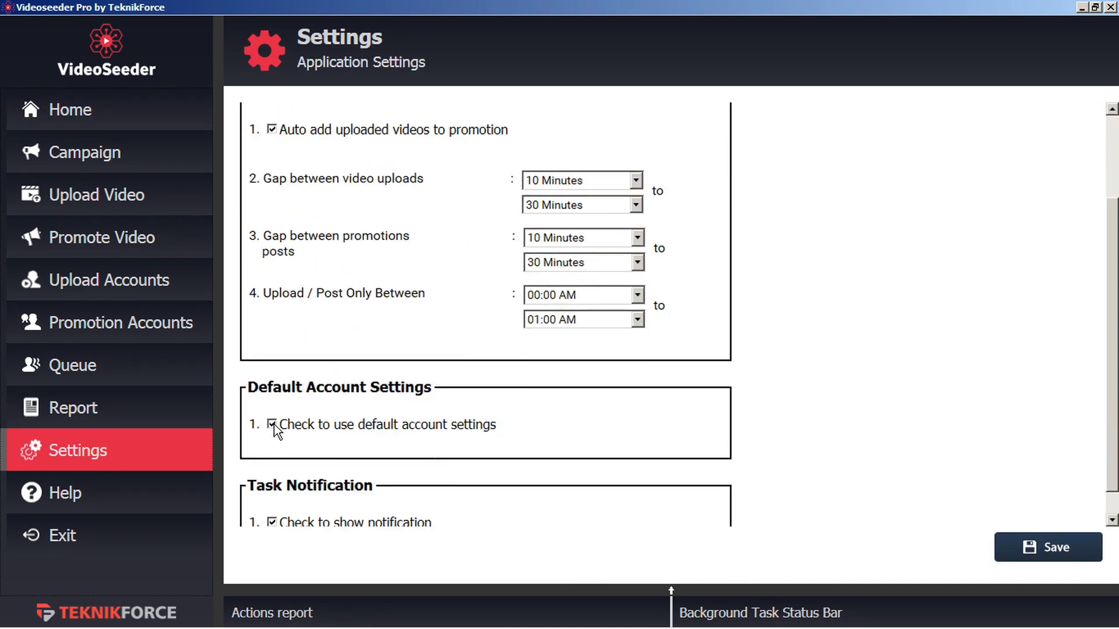
scroll(274, 424, up, 3)
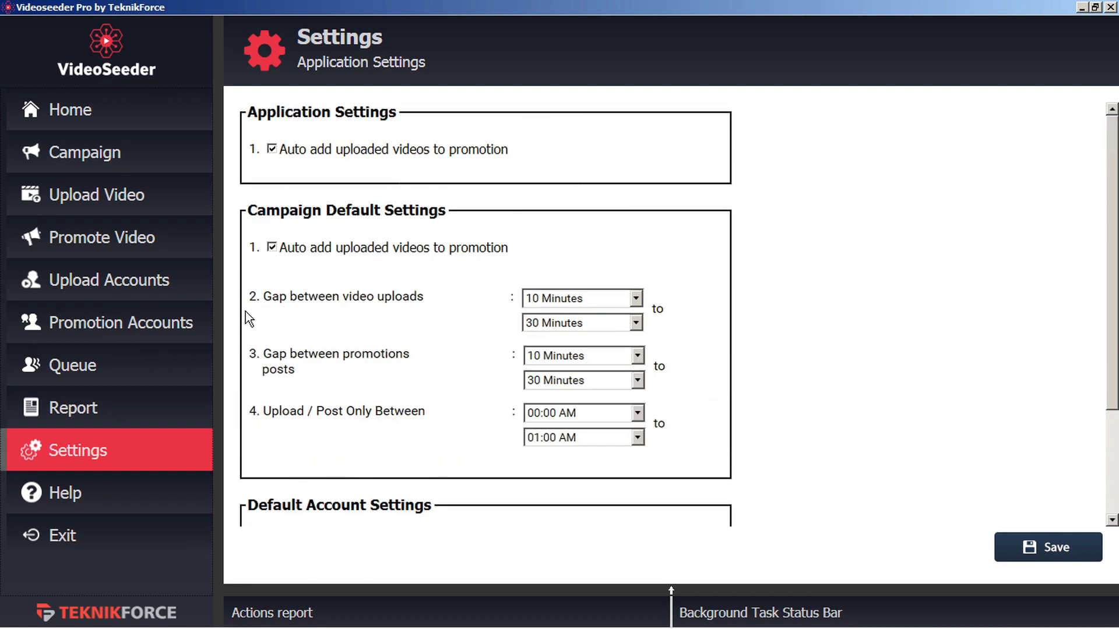
scroll(163, 204, down, 1)
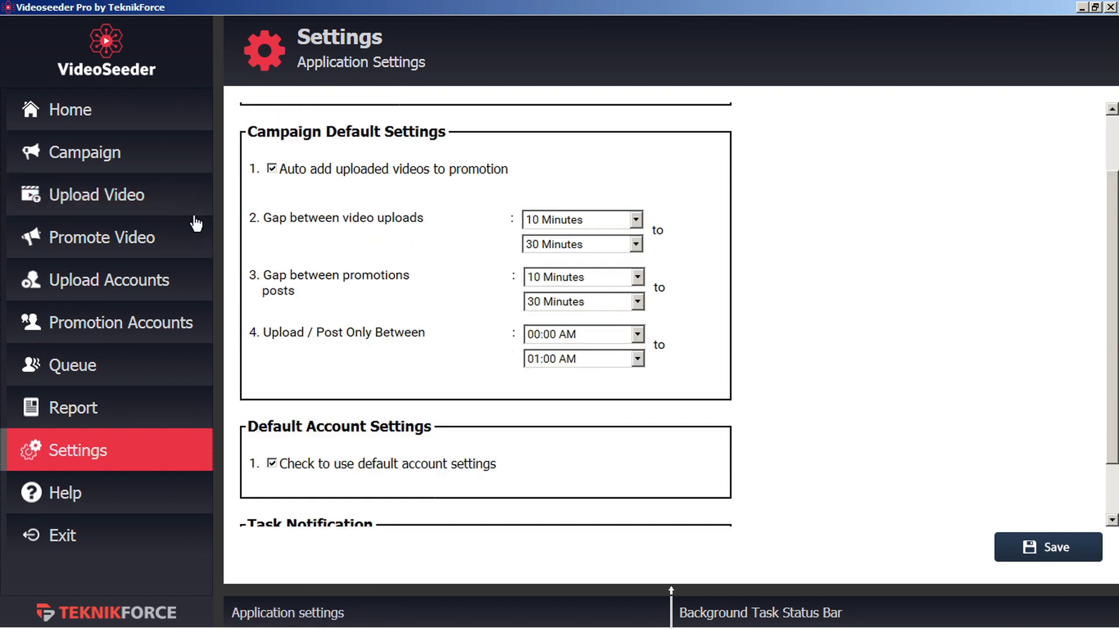
click(123, 124)
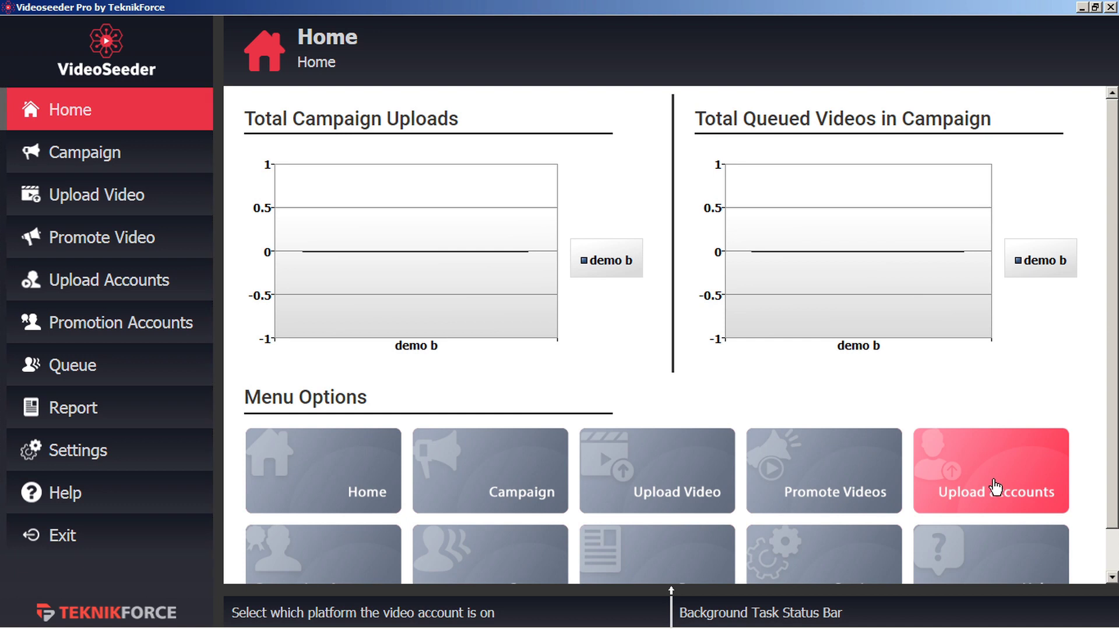
Step: Delete the YouTube, Dailymotion, Facebook 'Test', Dropbox 'Video Promo' and Vimeo upload accounts
click(996, 488)
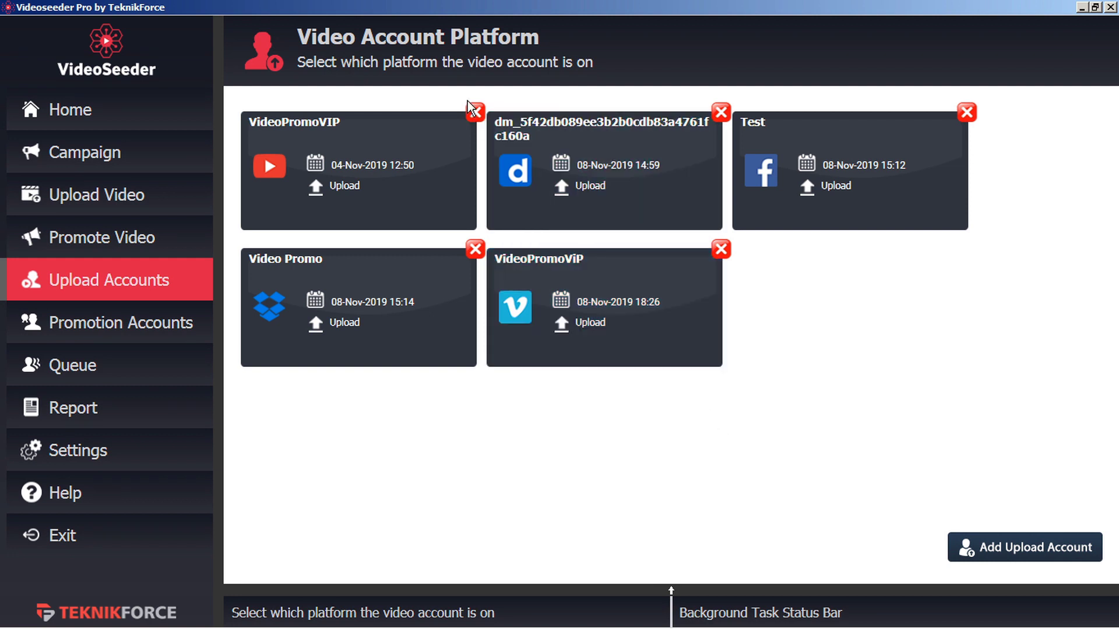
click(476, 113)
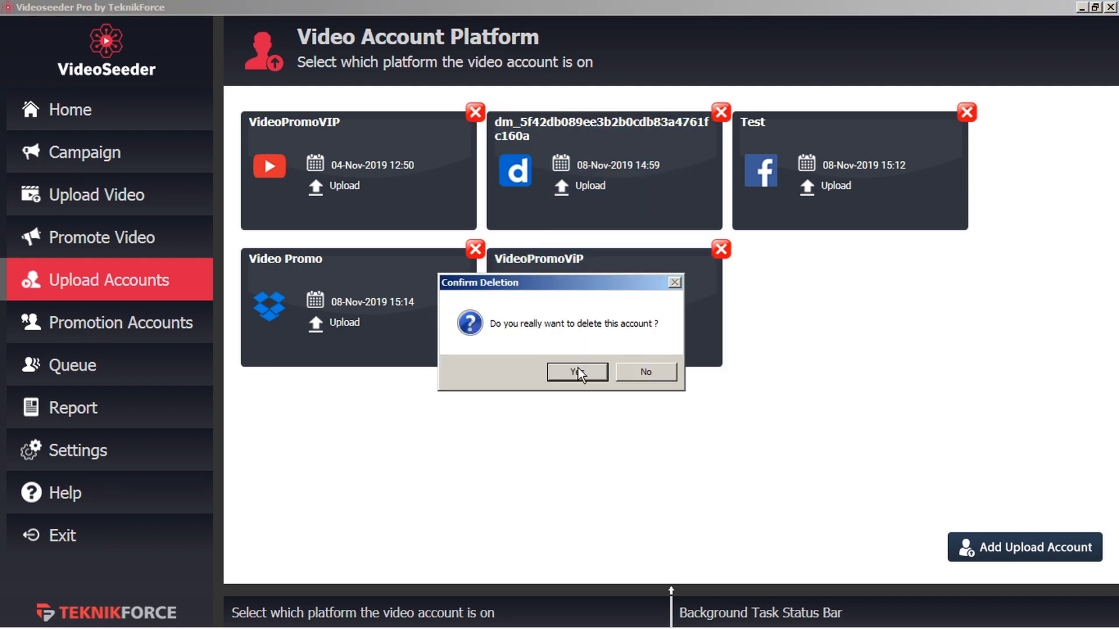
click(576, 371)
click(472, 114)
click(571, 370)
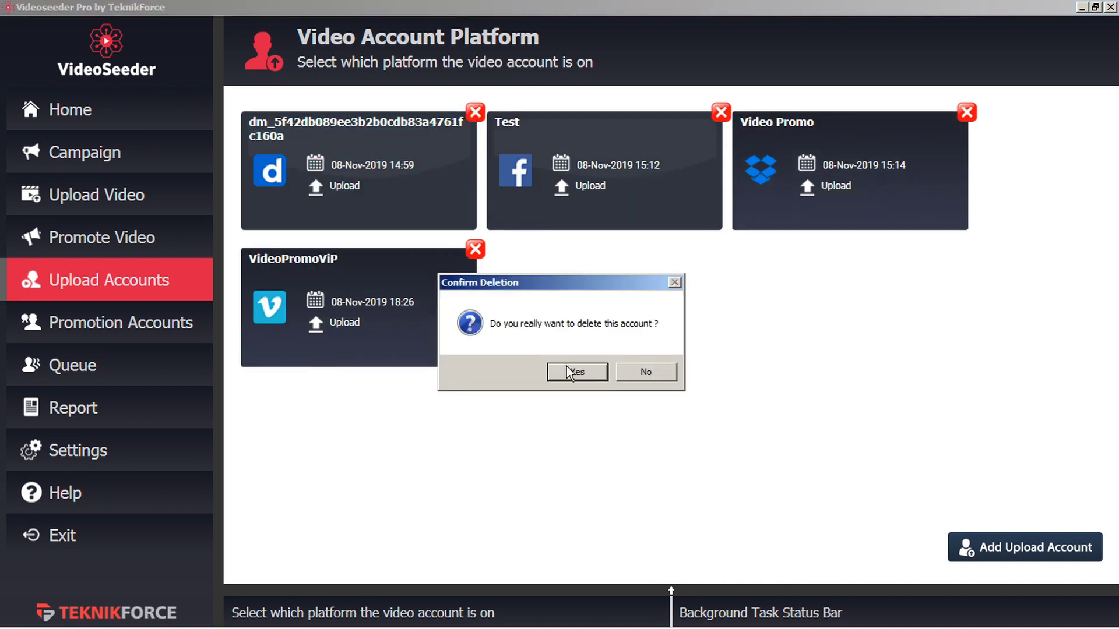
click(476, 112)
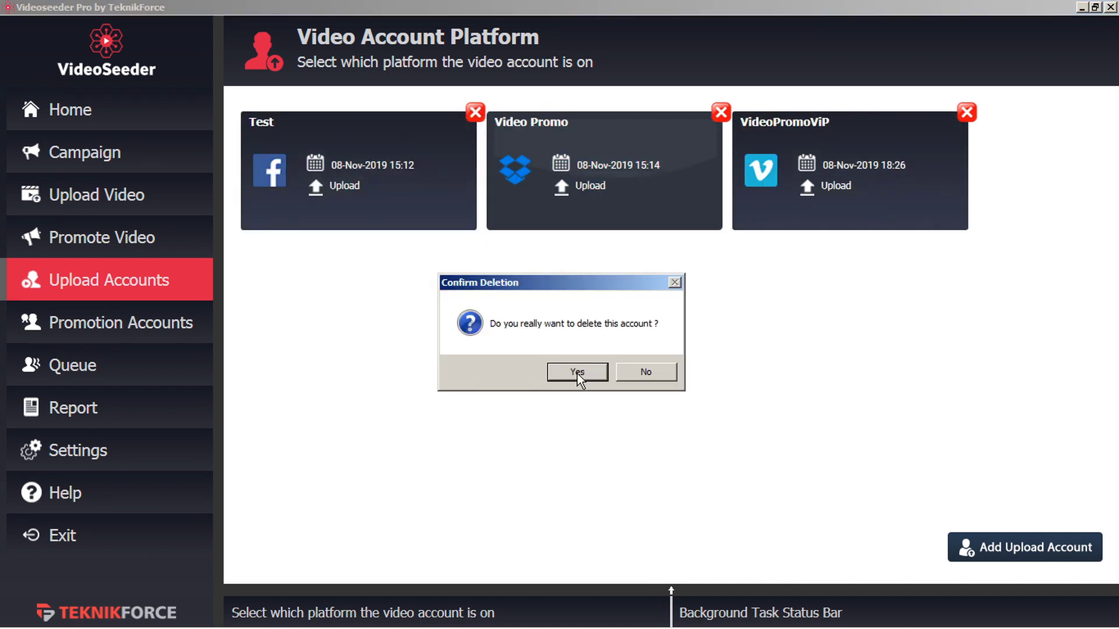
click(576, 370)
click(474, 114)
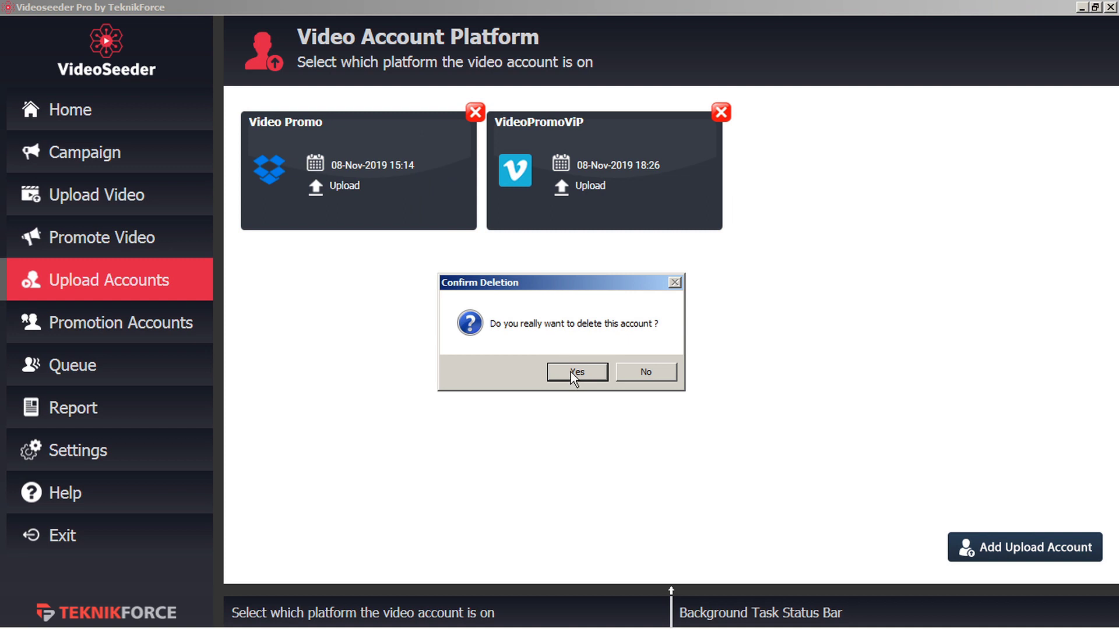
click(571, 372)
click(475, 113)
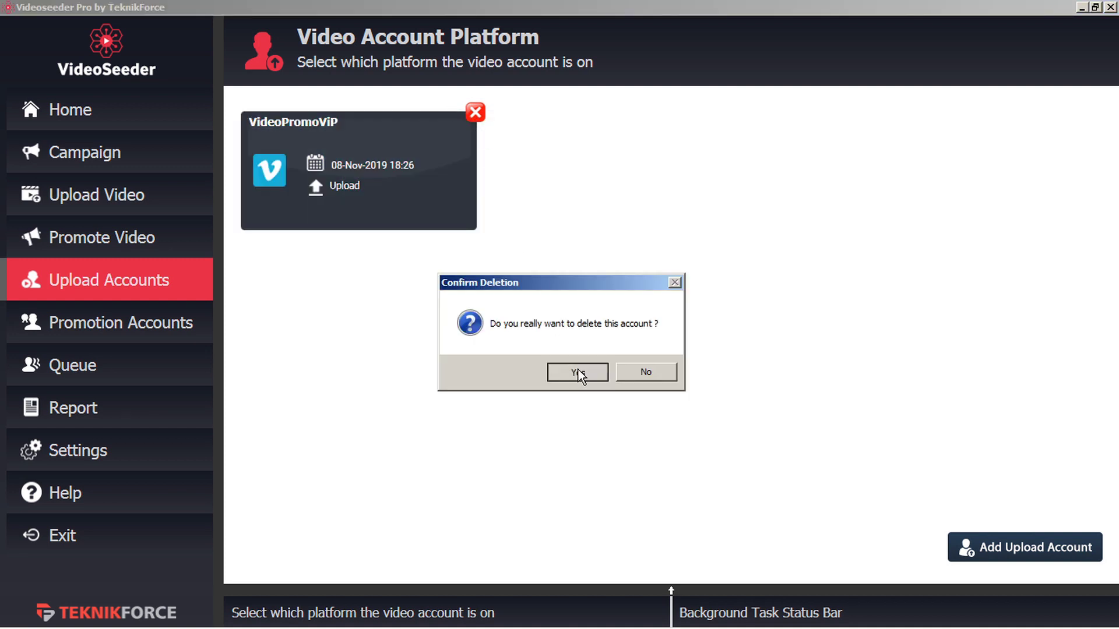
click(577, 372)
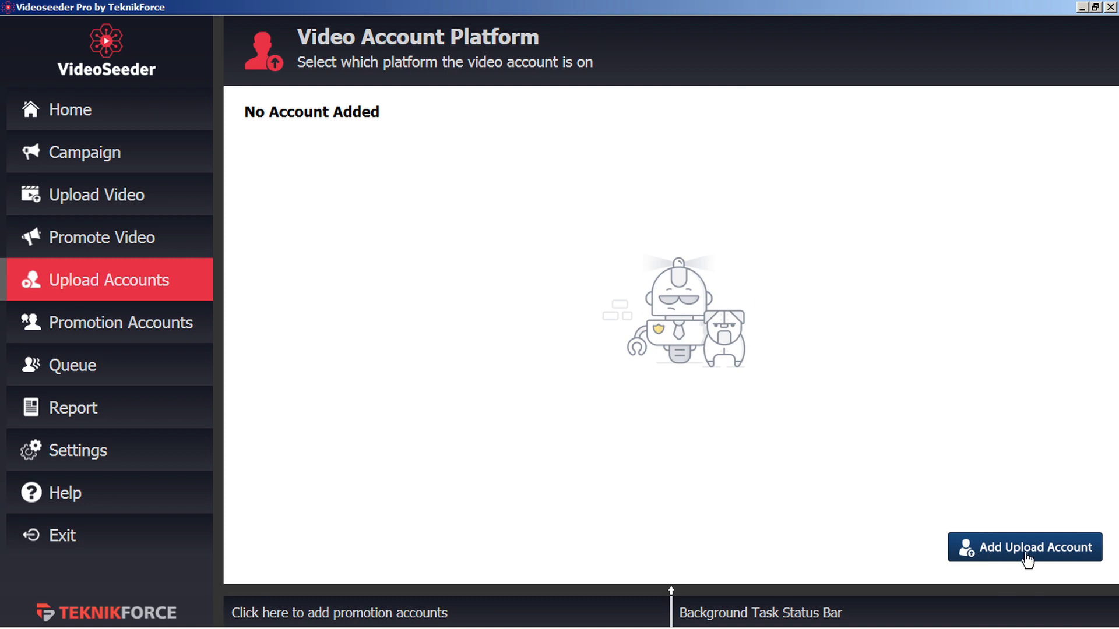
Step: Add a YouTube upload account by signing in with the Google e-mail and password and allowing access
click(985, 550)
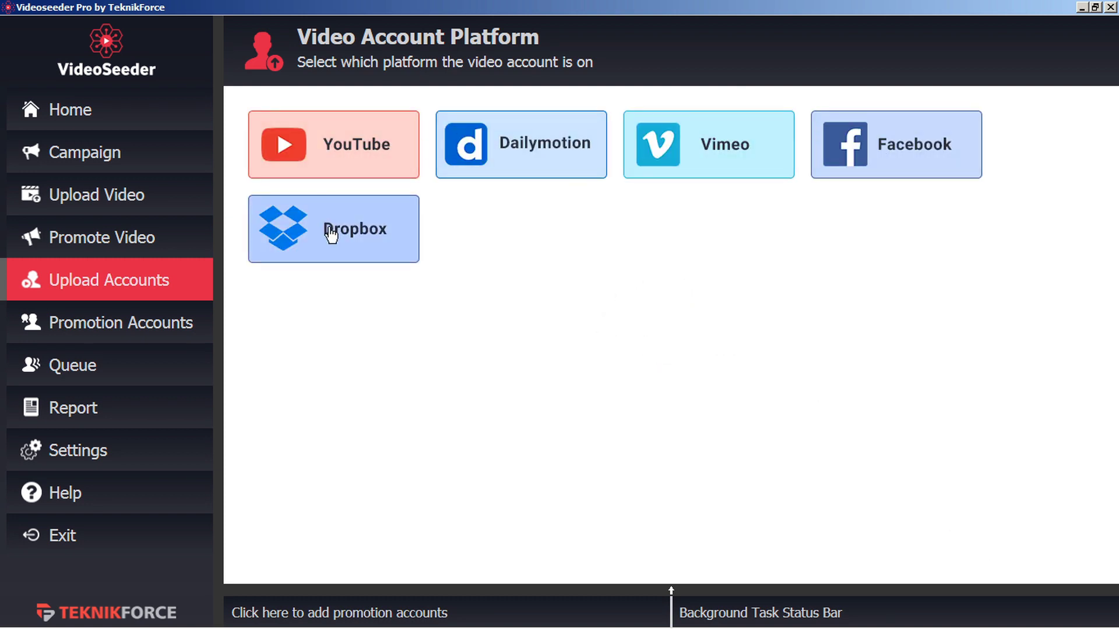
click(362, 138)
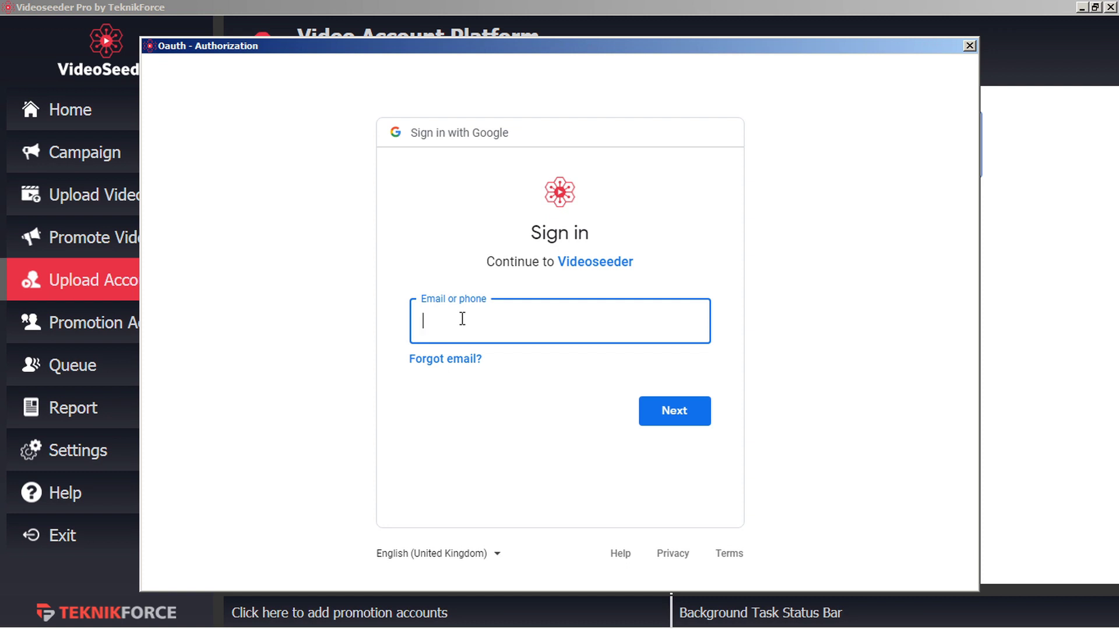
key(ctrl+v)
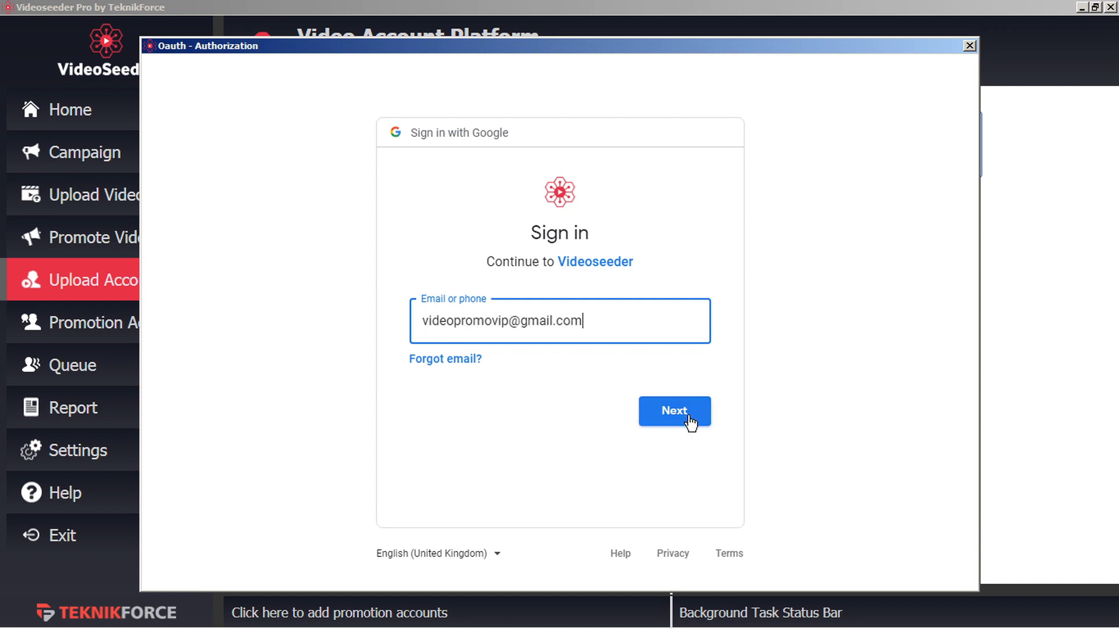
click(690, 421)
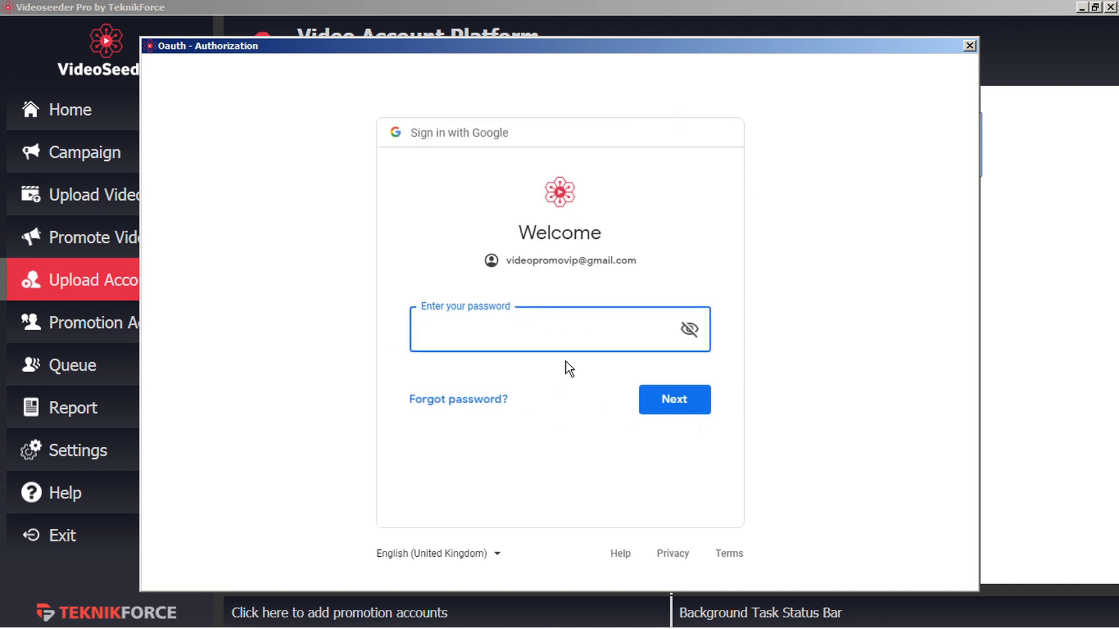
key(ctrl+v)
click(675, 401)
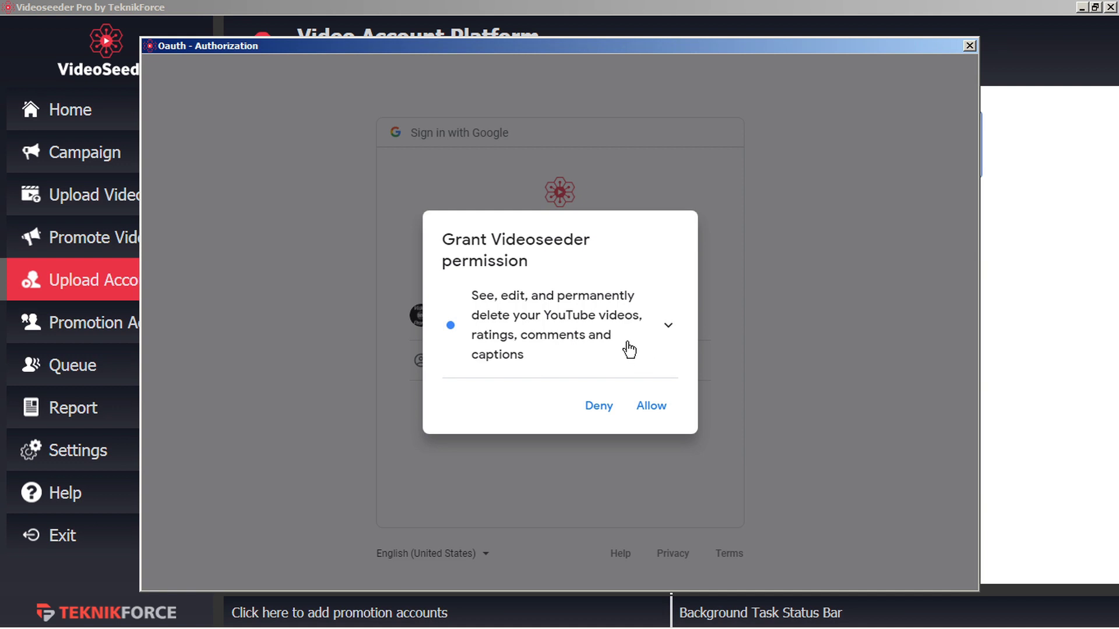
click(651, 406)
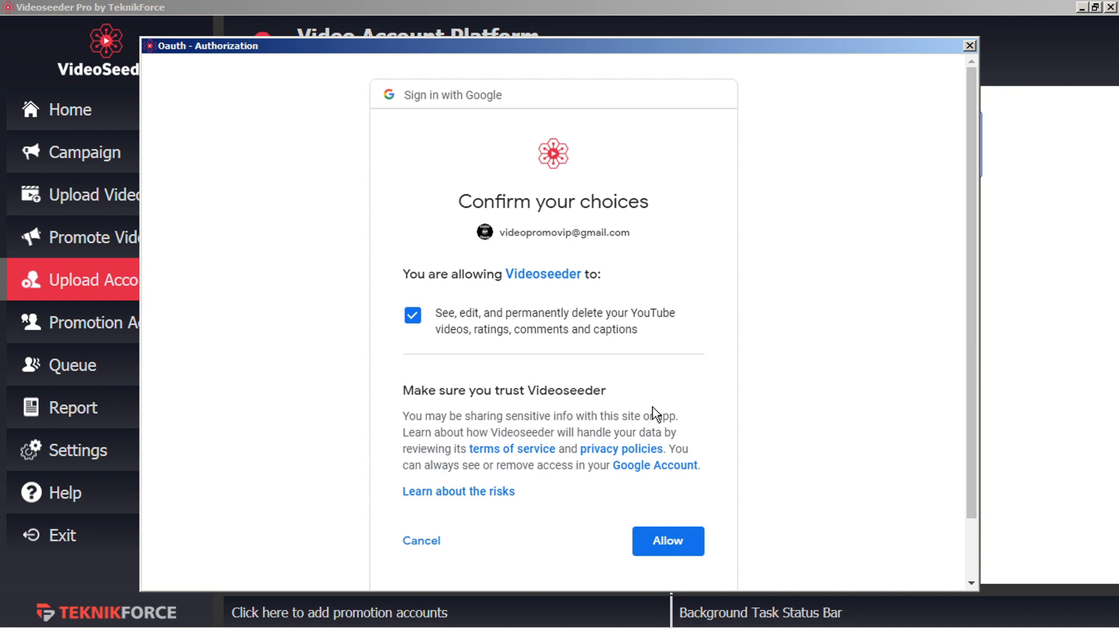
click(659, 536)
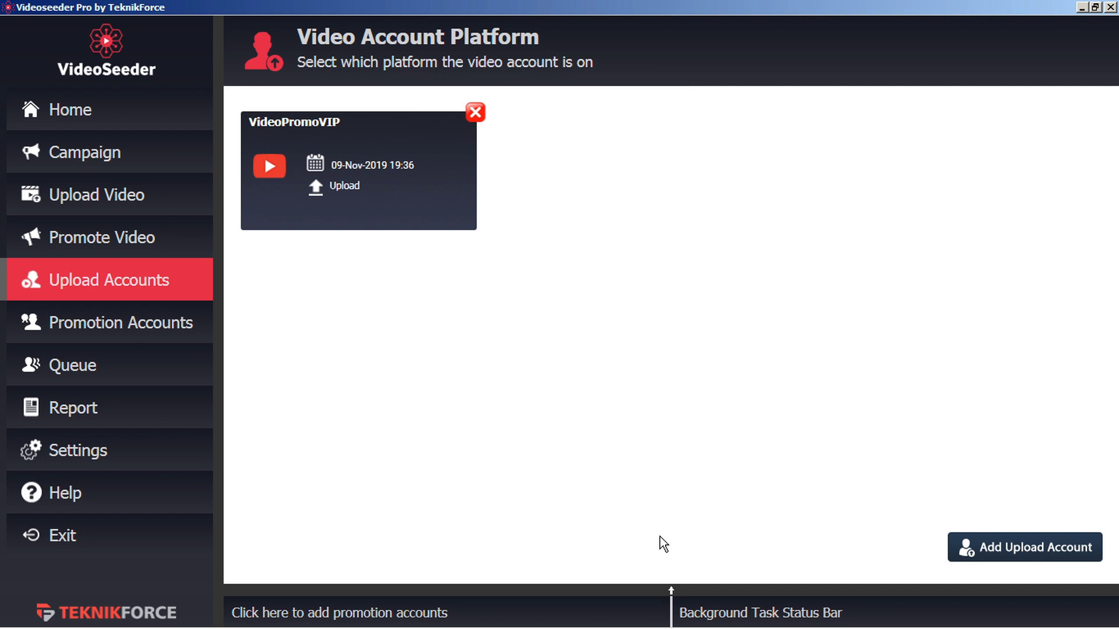
Step: Start a Dailymotion upload account and follow its 'Click Here' link to Dailymotion's API Keys page
click(1004, 547)
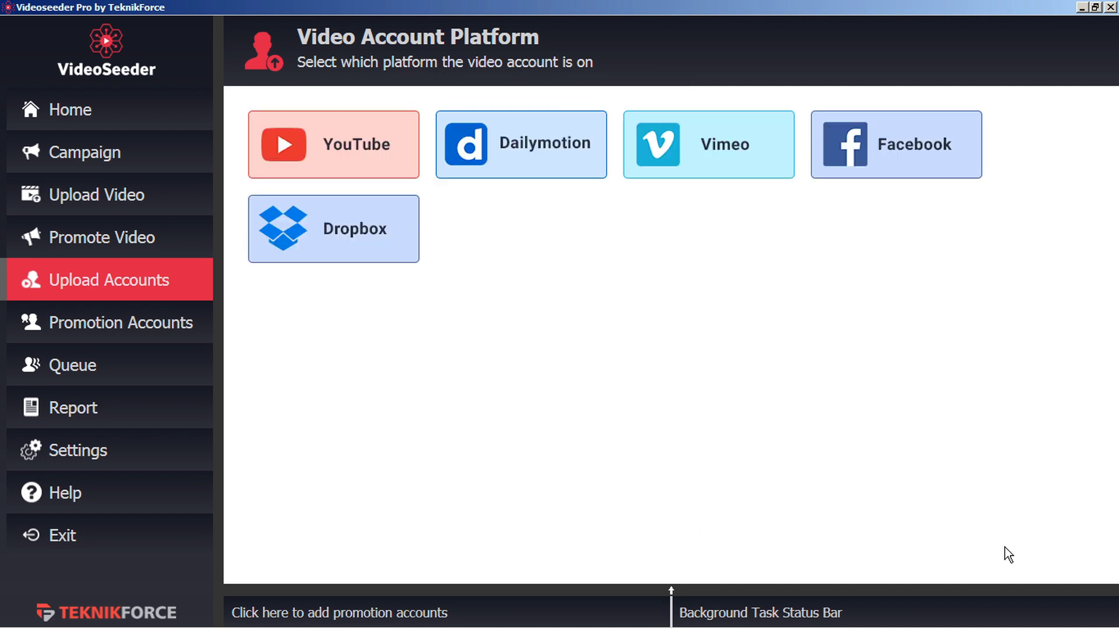
click(565, 149)
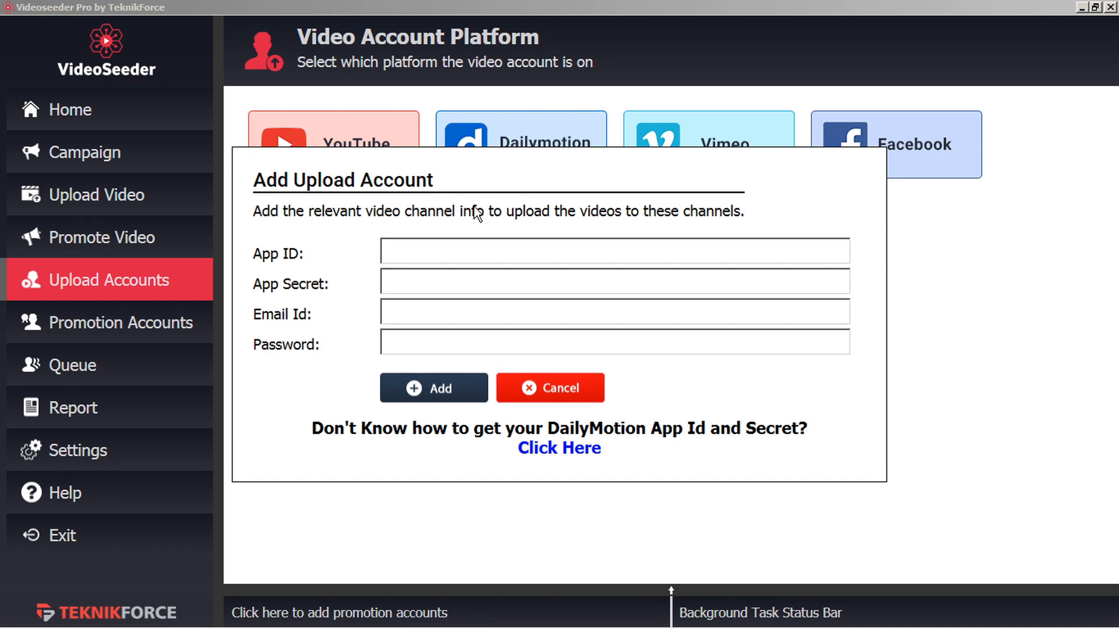
click(540, 449)
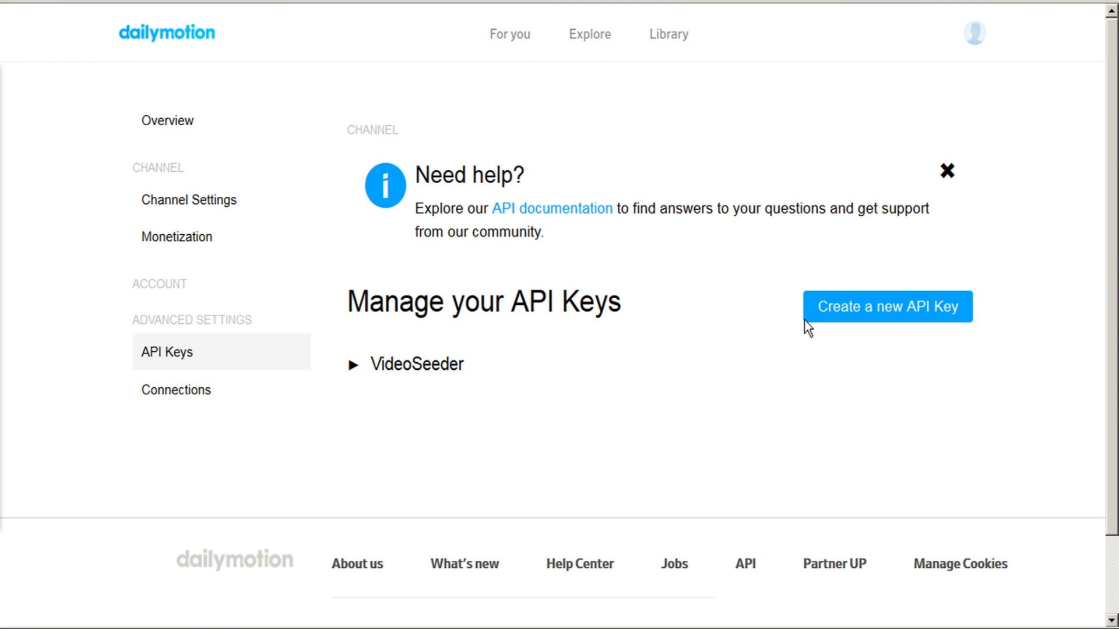
Step: Start a new API key named VideoSeeder with the description 'video promo'
click(859, 315)
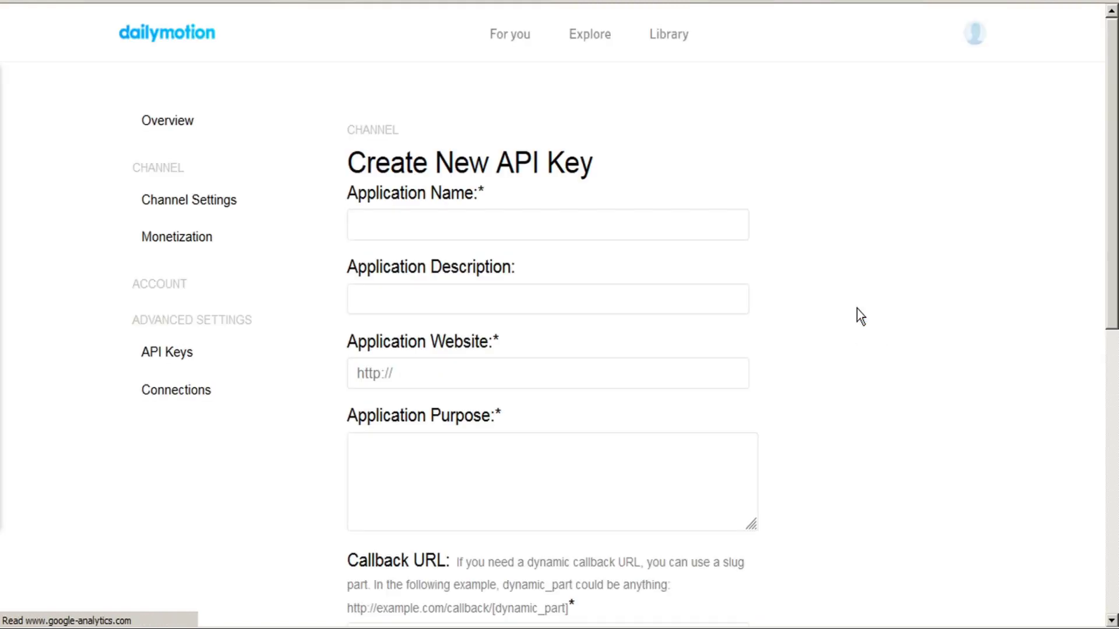
click(577, 229)
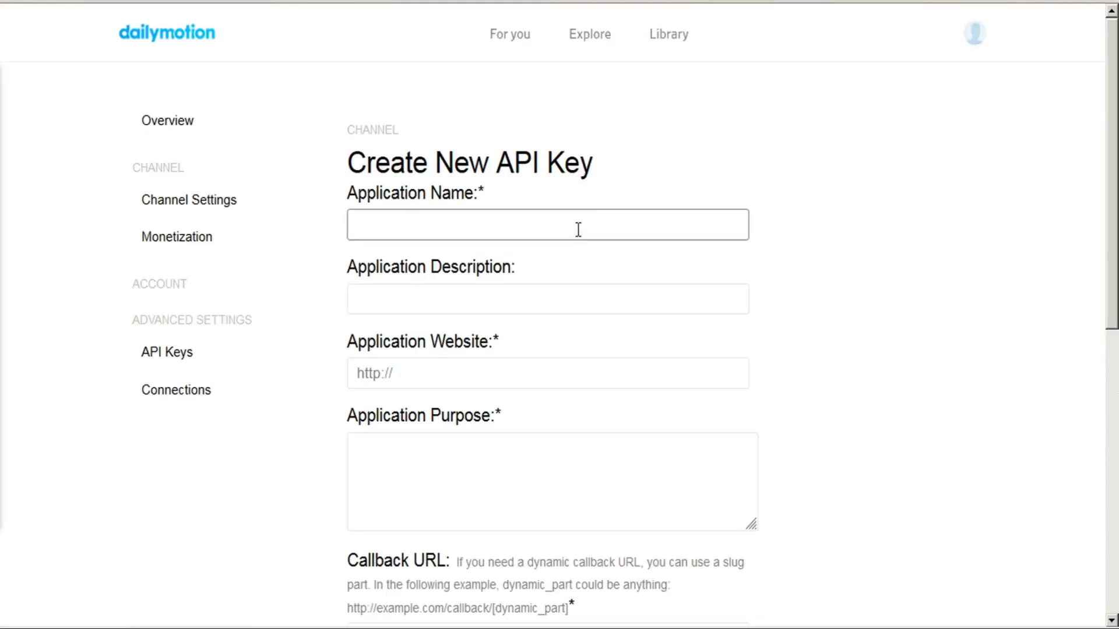
text(V)
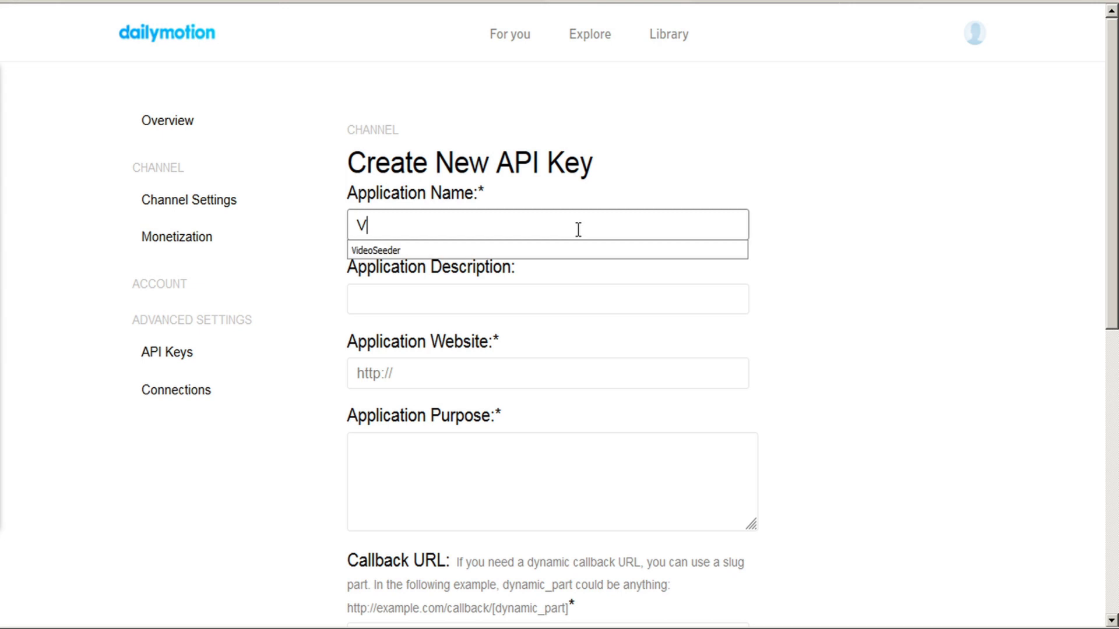
key(Down)
click(574, 251)
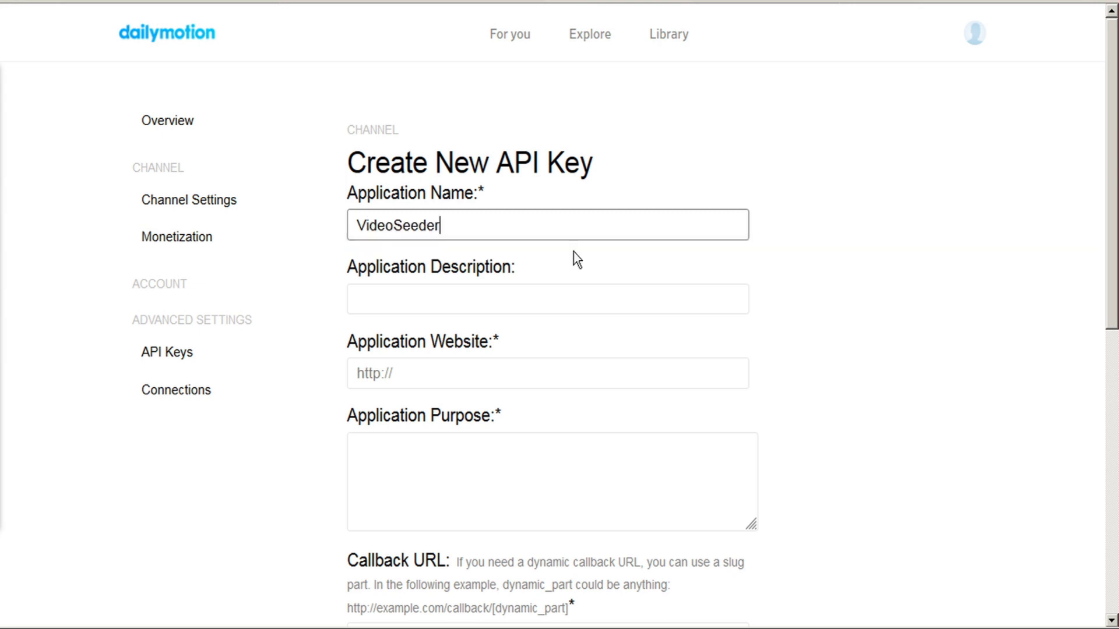
click(540, 298)
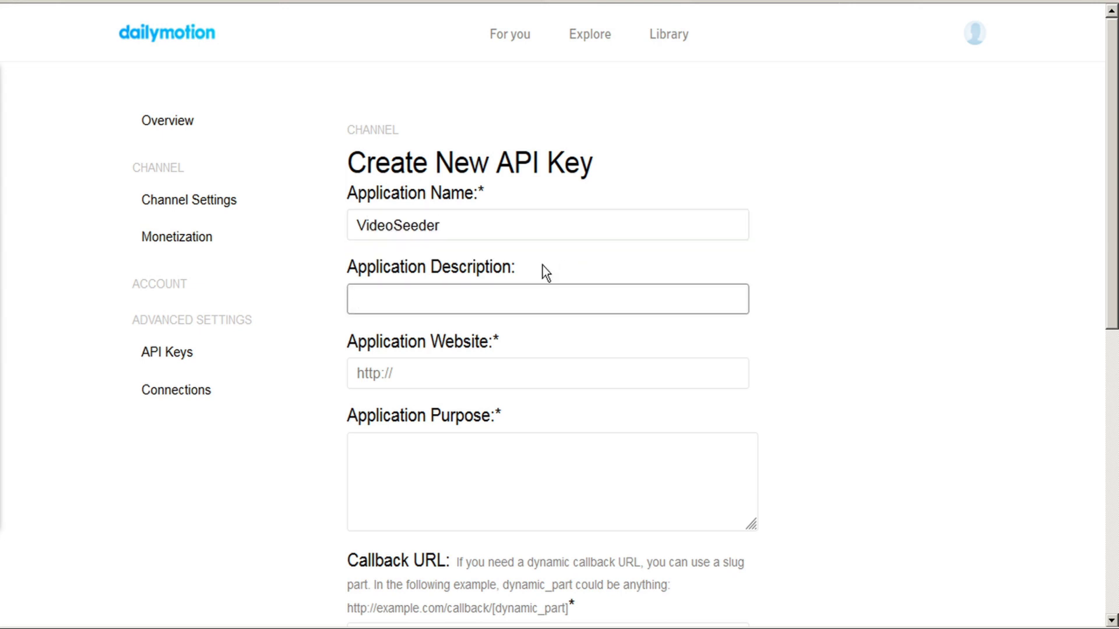
text(video promo)
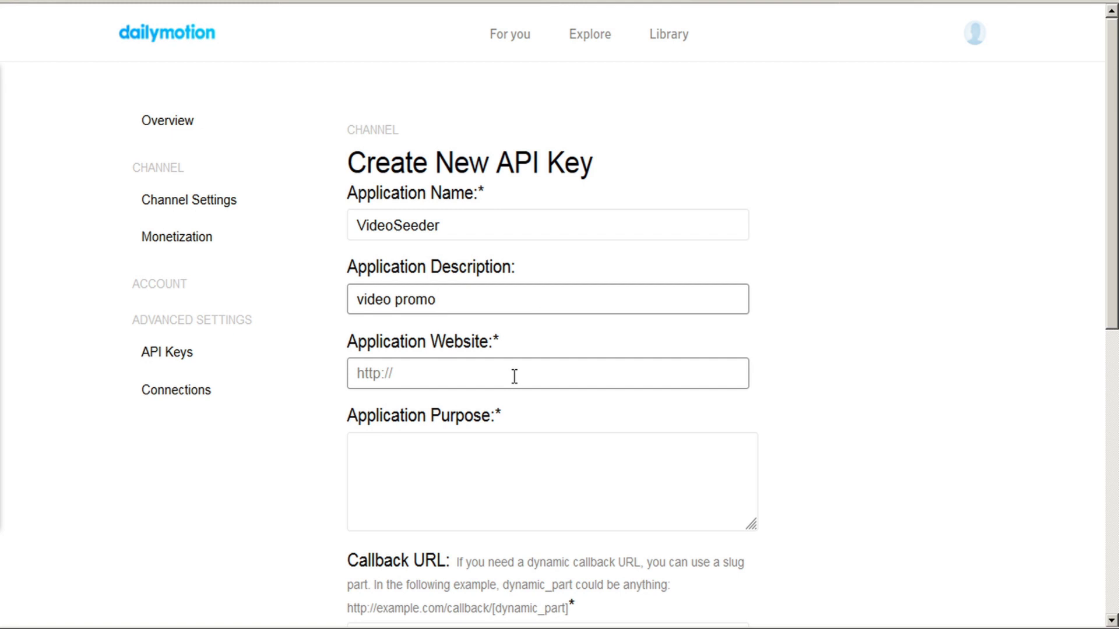
click(514, 376)
text(http://)
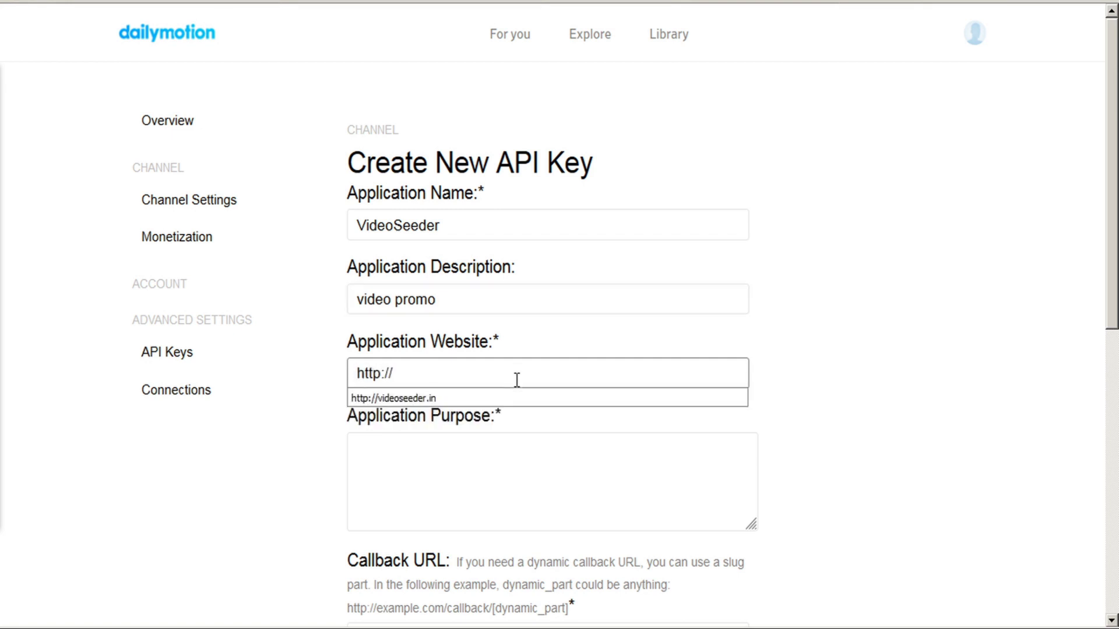
click(512, 399)
click(525, 480)
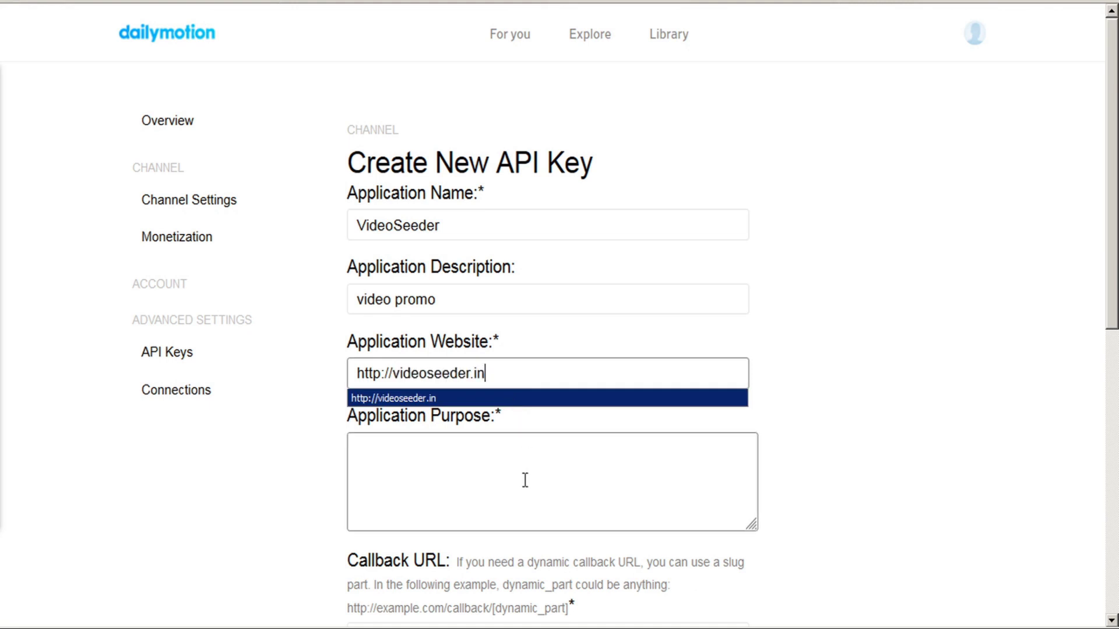
text(video promo)
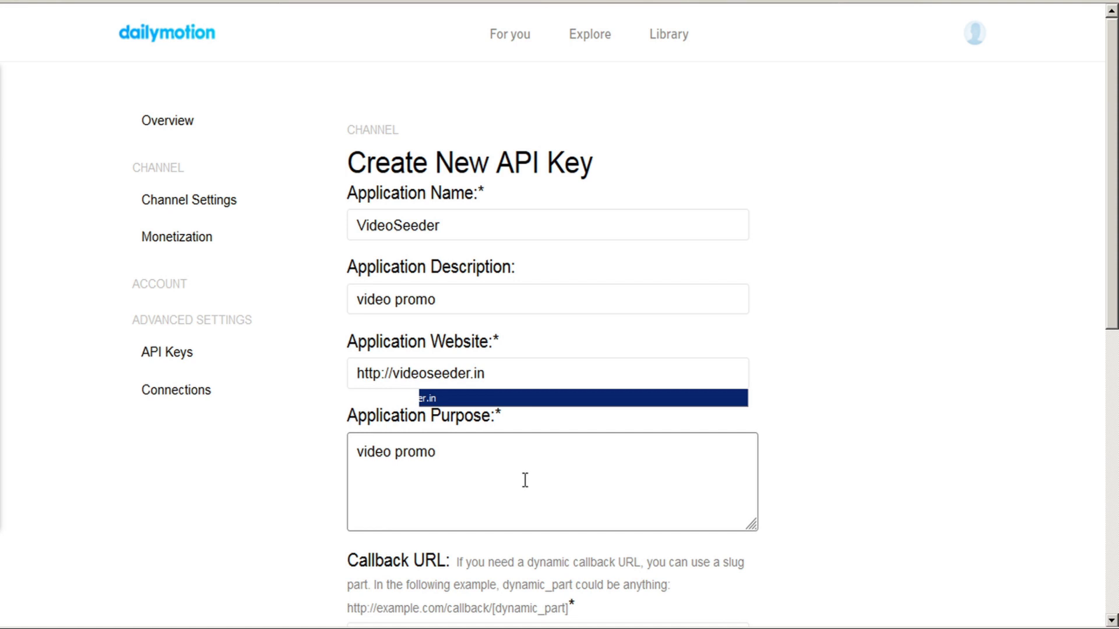
scroll(525, 480, down, 3)
click(542, 506)
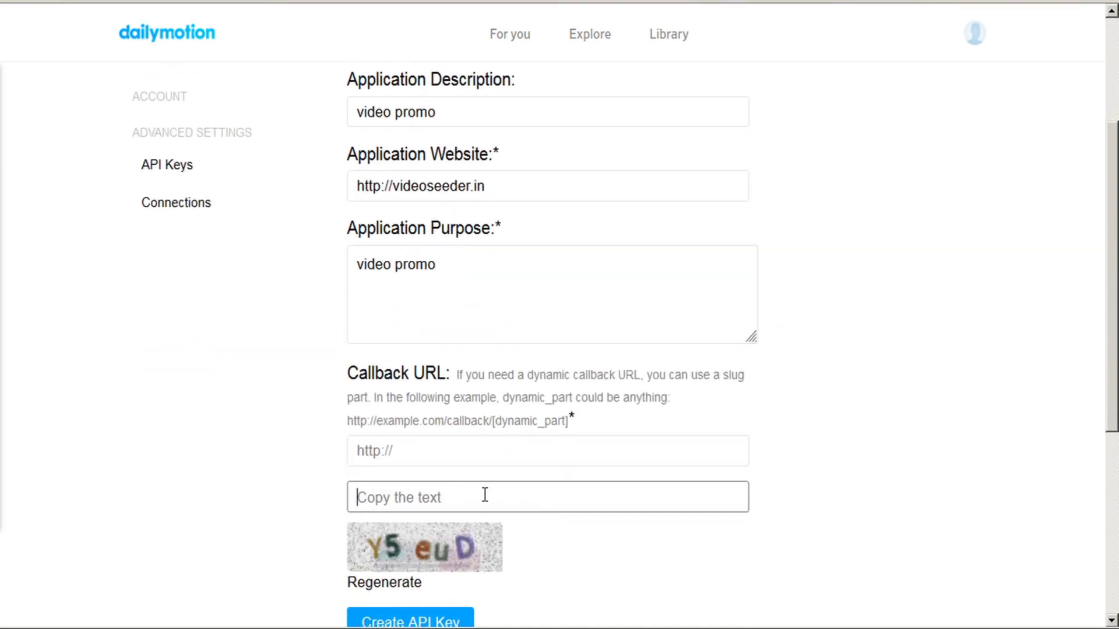
key(Return)
click(445, 233)
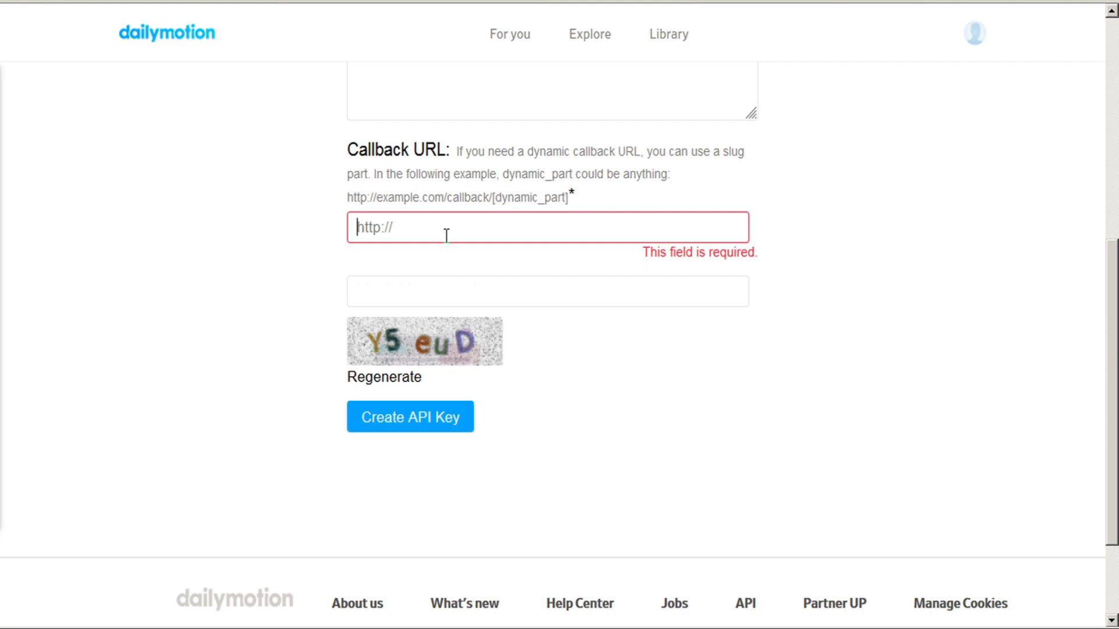
text(http)
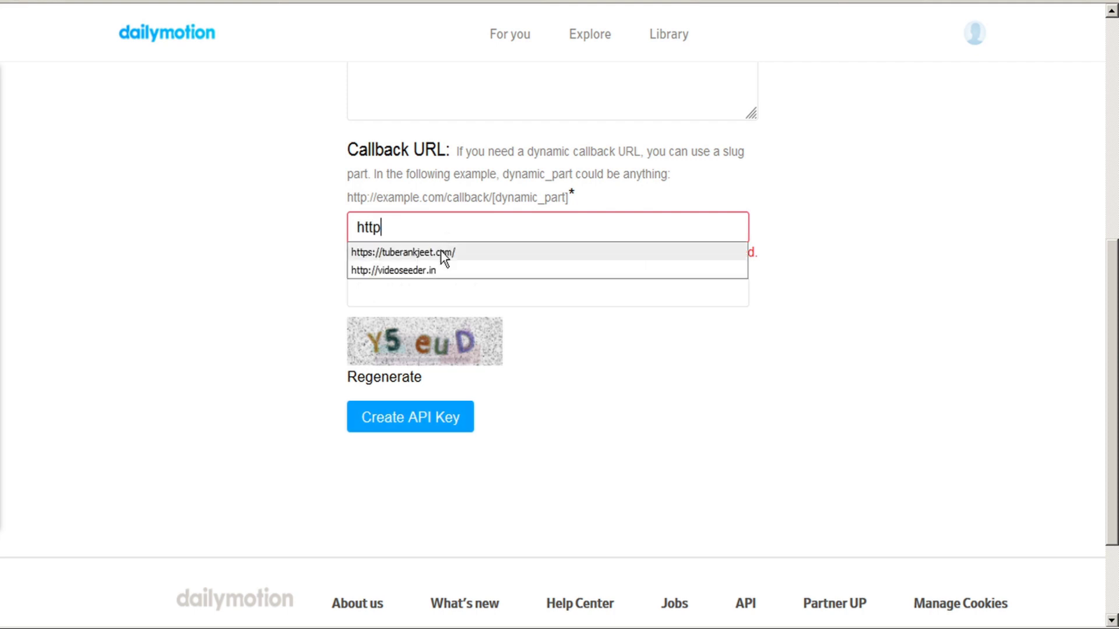
click(438, 271)
key(Return)
click(410, 337)
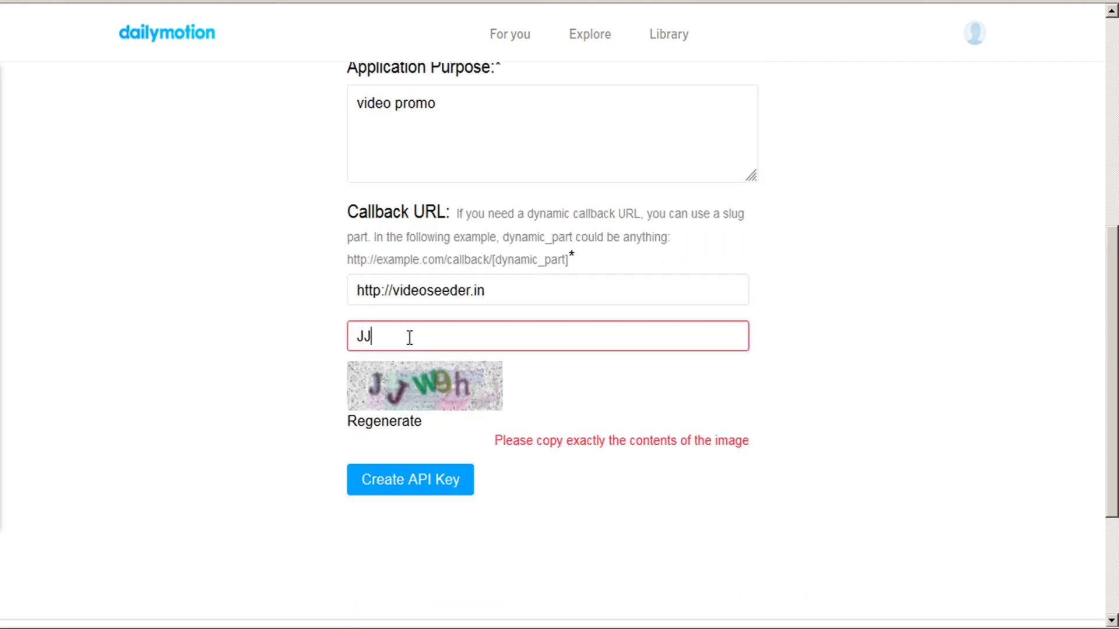
Step: Create the API key and copy its key and secret into Videoseeder's App ID and App Secret
click(417, 484)
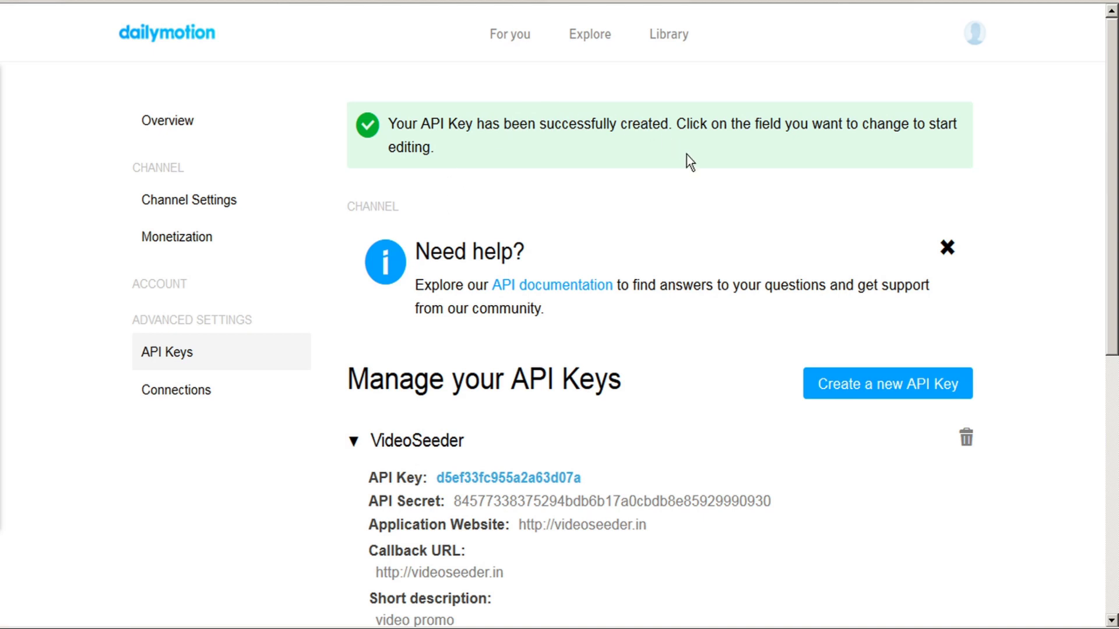
middle_click(685, 170)
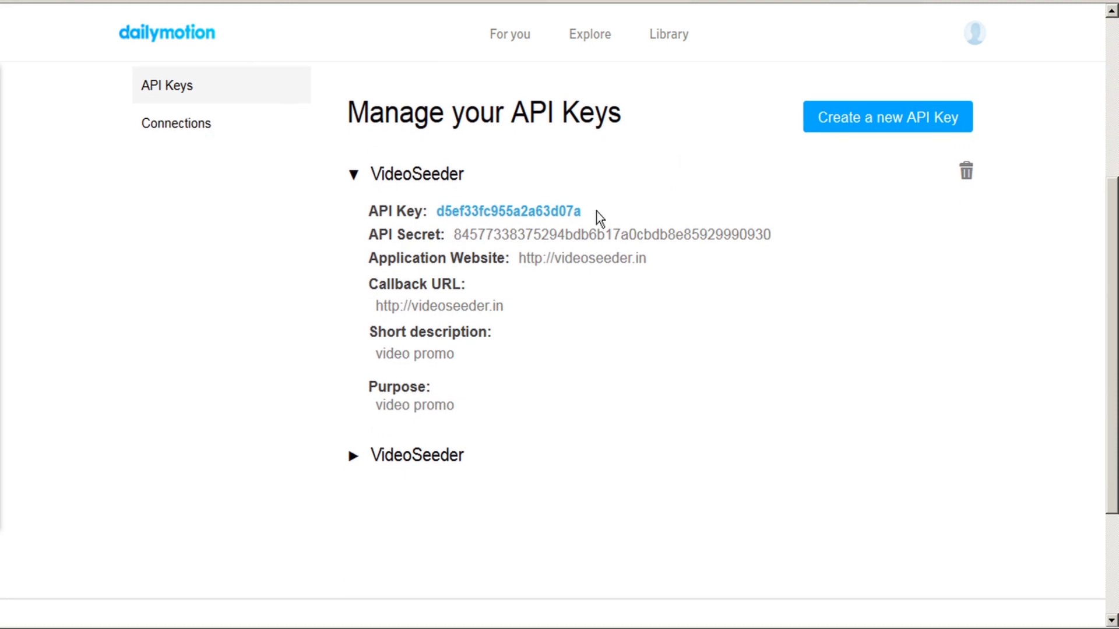
drag(582, 211, 444, 221)
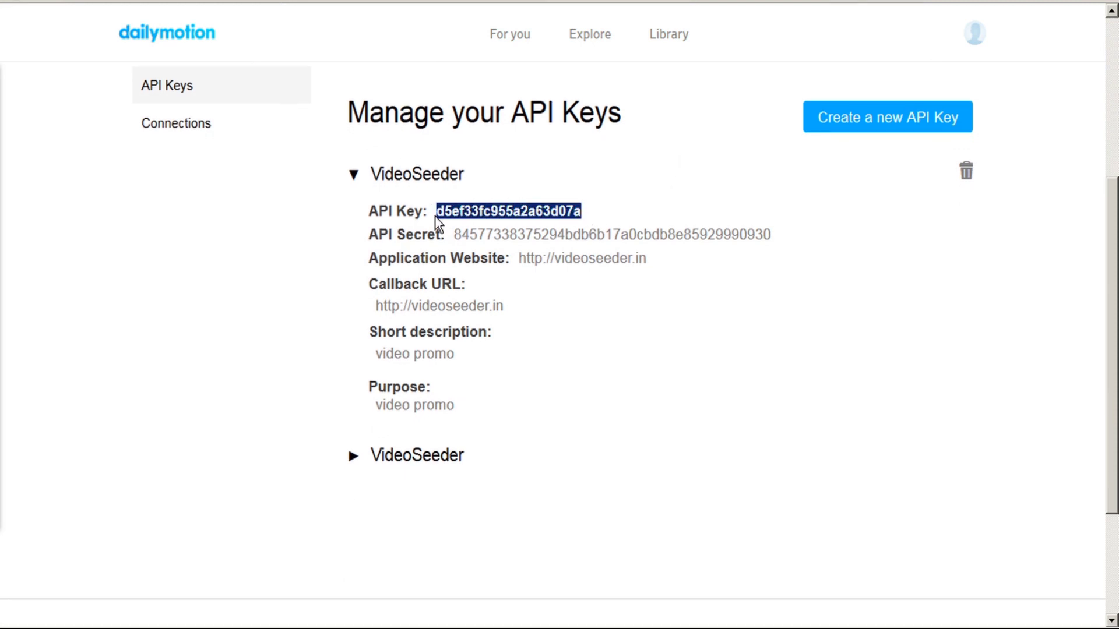
key(alt+Tab)
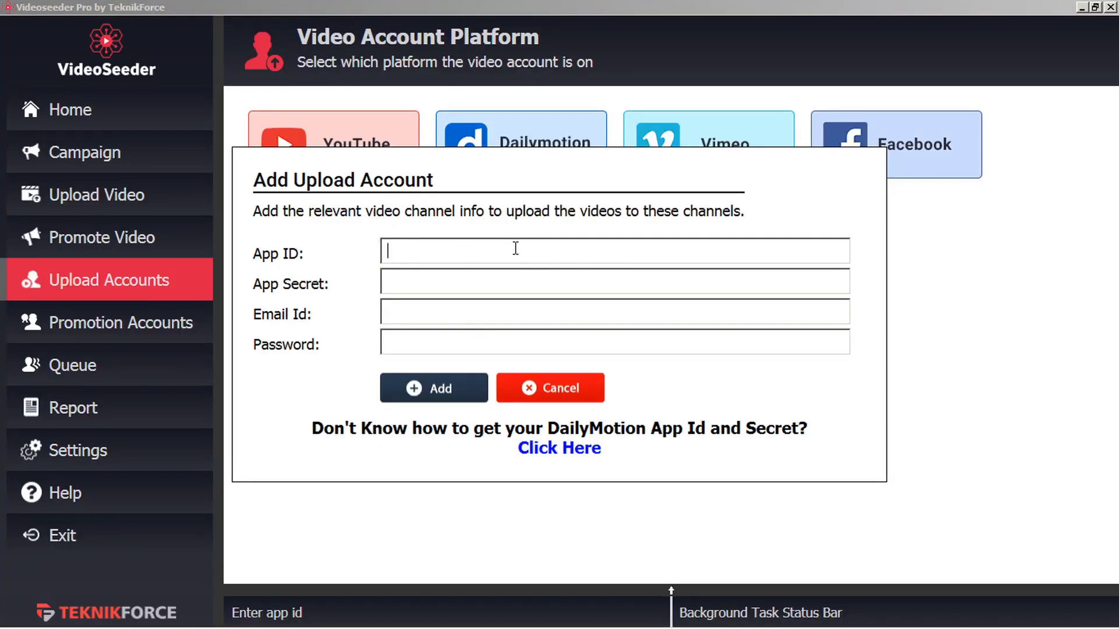
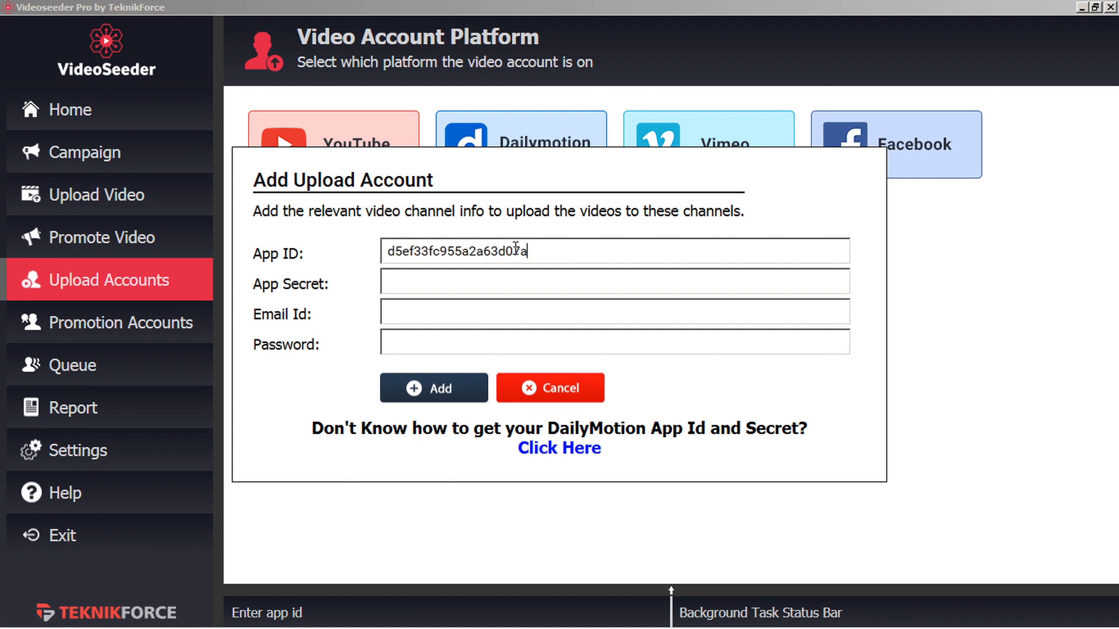
click(507, 278)
key(alt+Tab)
drag(454, 235, 771, 237)
key(ctrl+c)
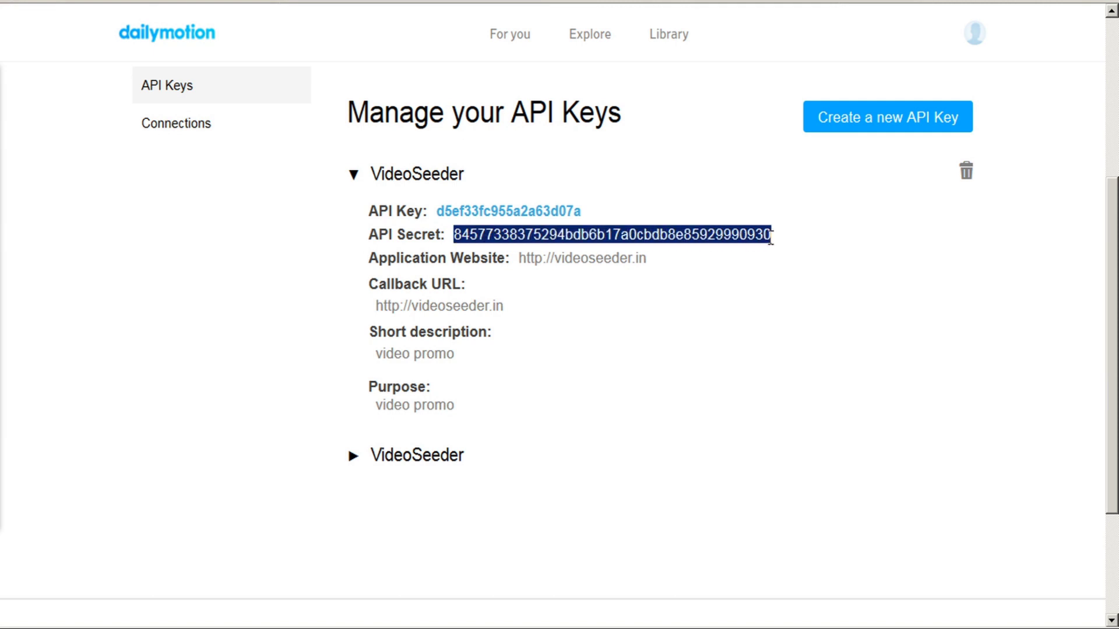
key(alt+Tab)
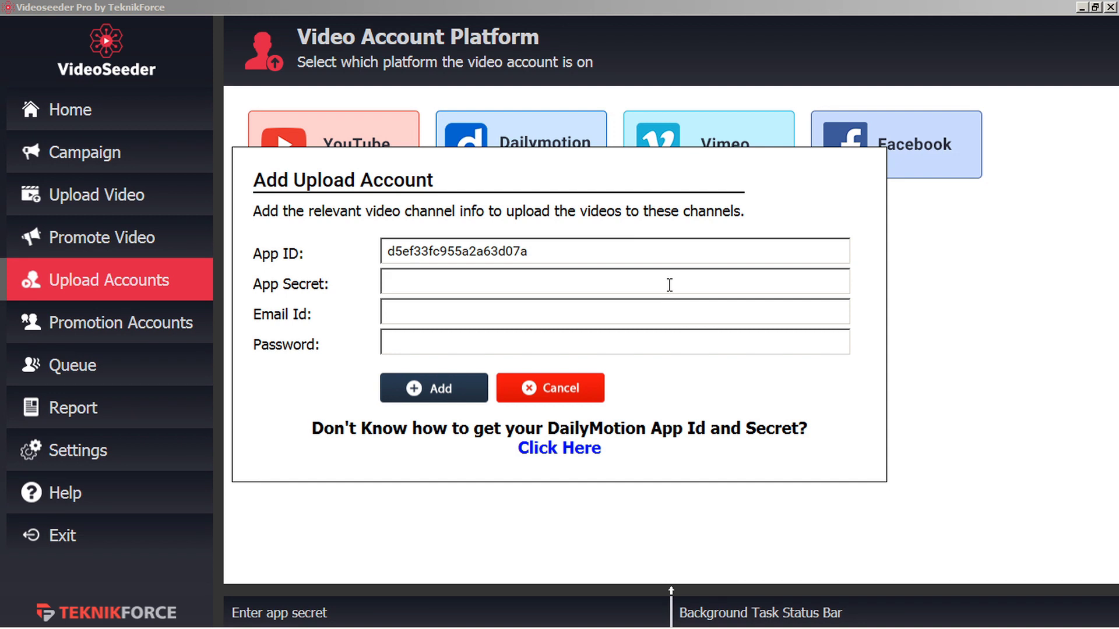
key(ctrl+v)
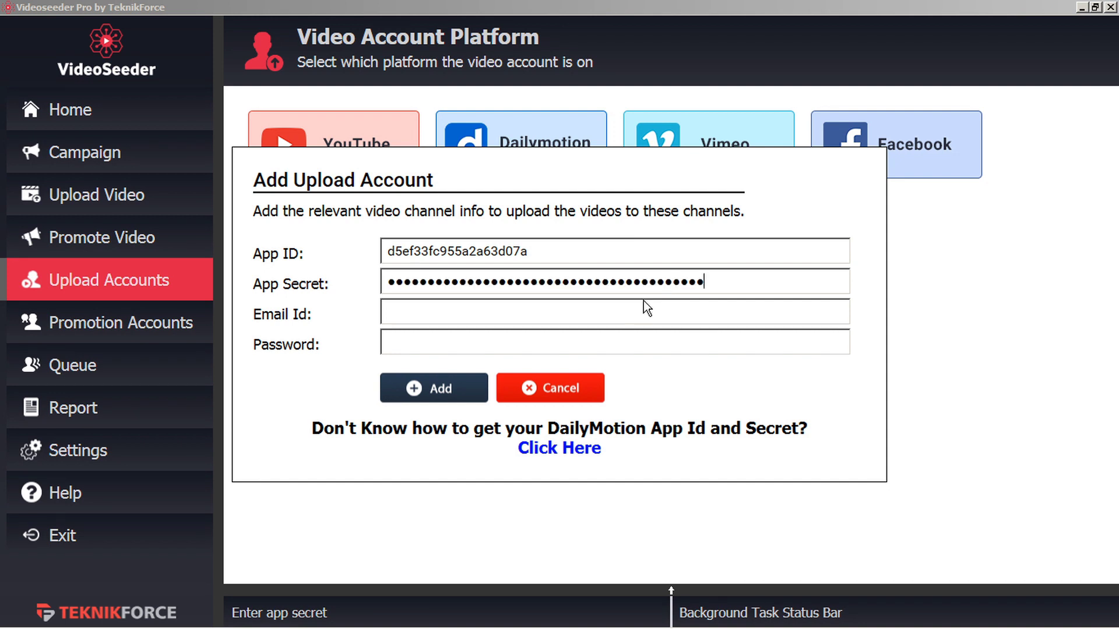
Step: Enter the Dailymotion account's e-mail and password and add the upload account
click(618, 320)
key(ctrl+v)
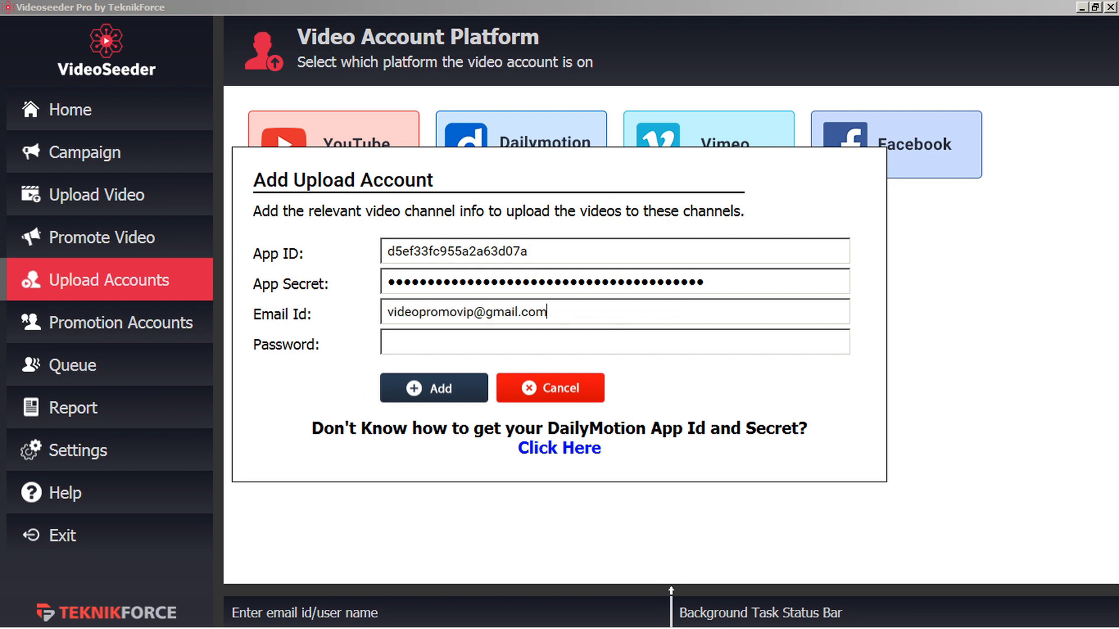
click(576, 336)
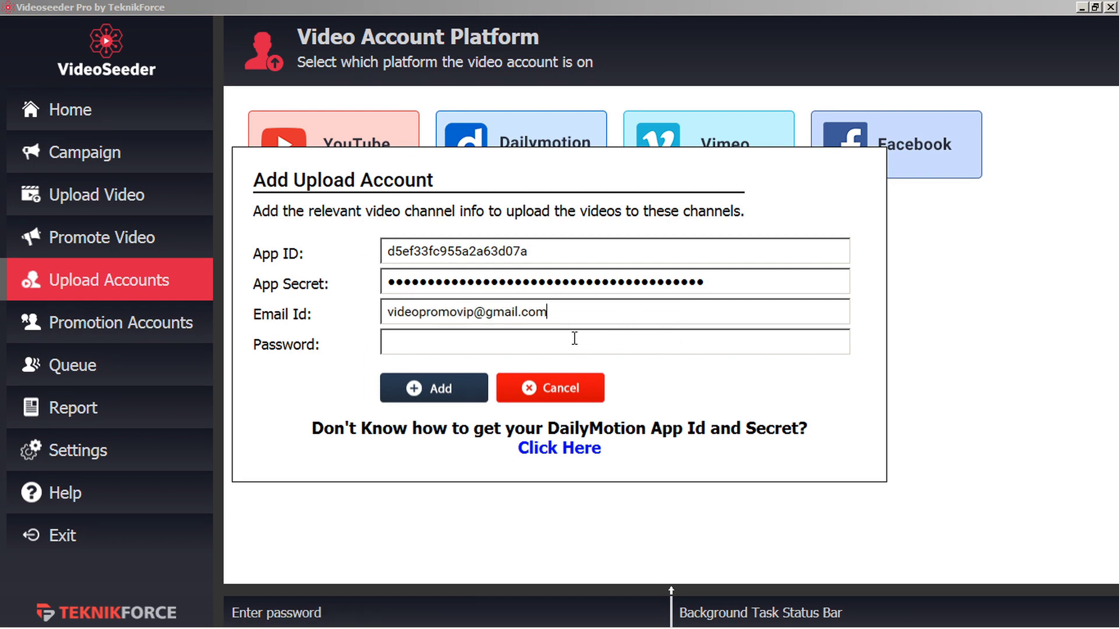
key(ctrl+v)
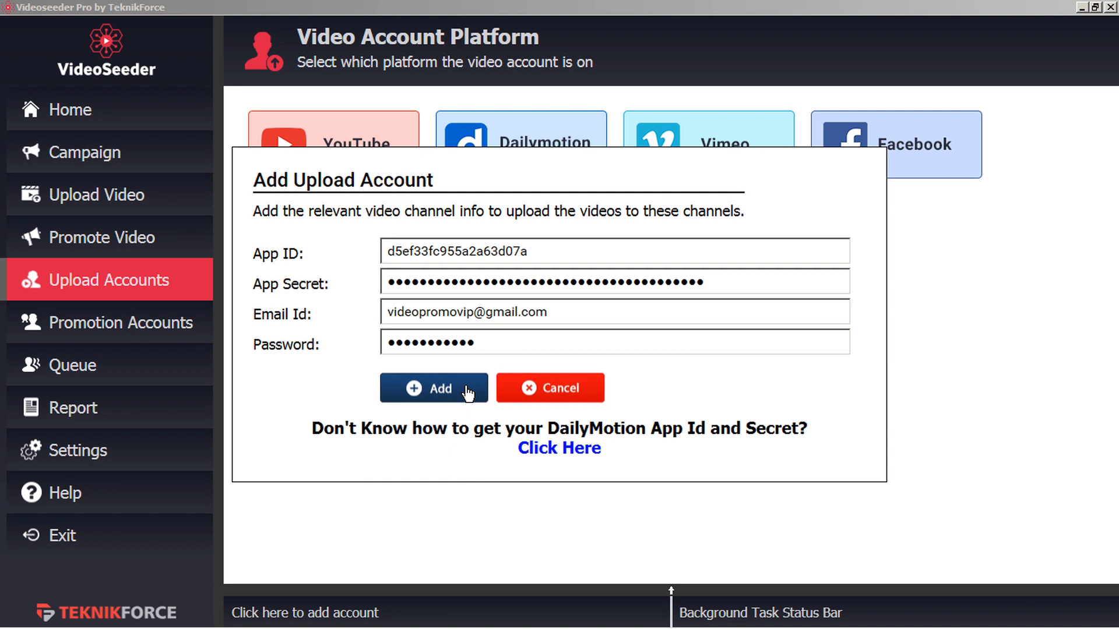
click(468, 394)
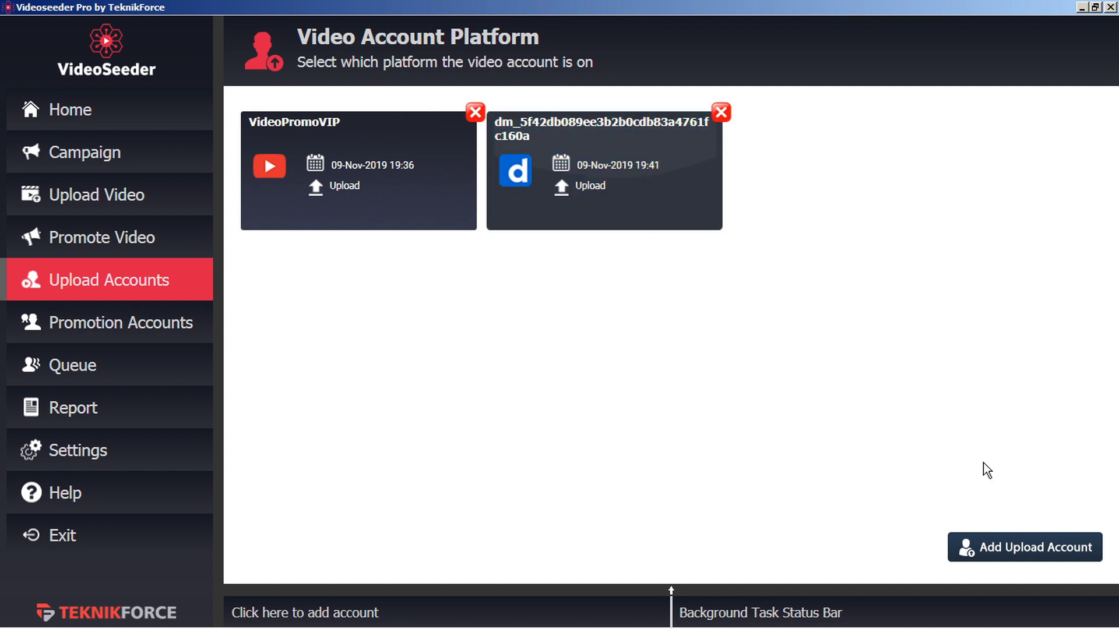
Step: Start a Vimeo upload account and follow its App ID and Secret help link to Vimeo's login page
click(1006, 551)
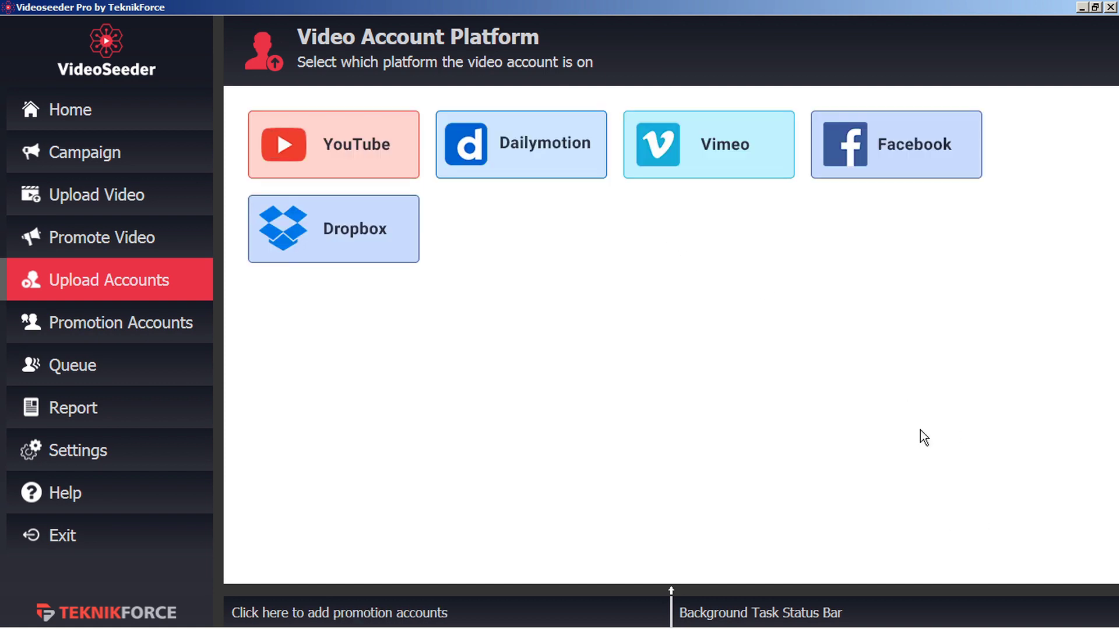
click(745, 153)
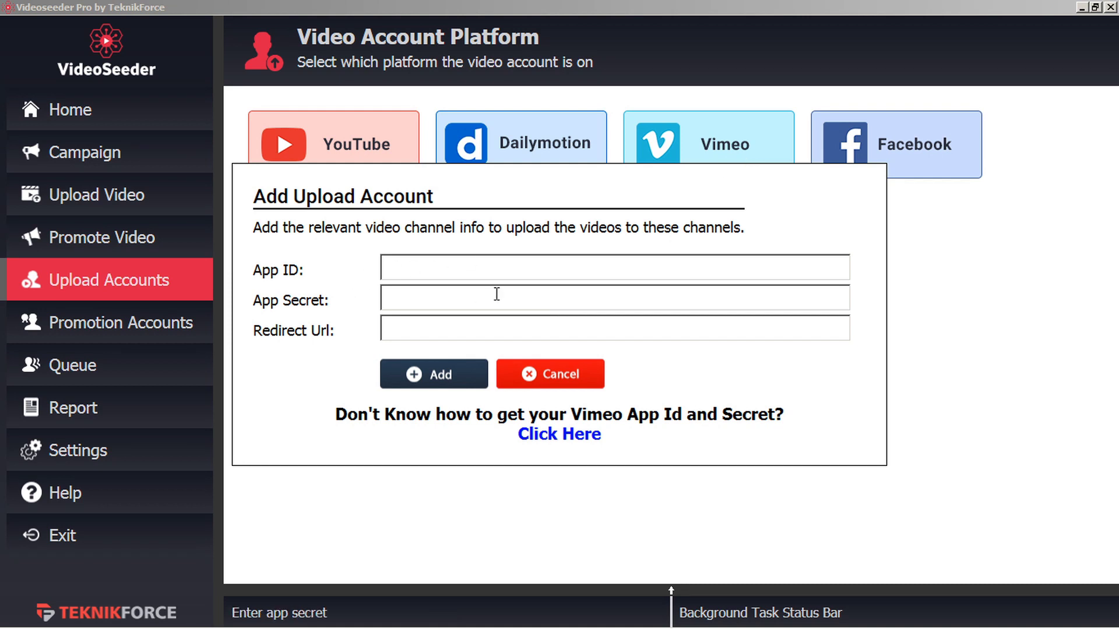
click(557, 438)
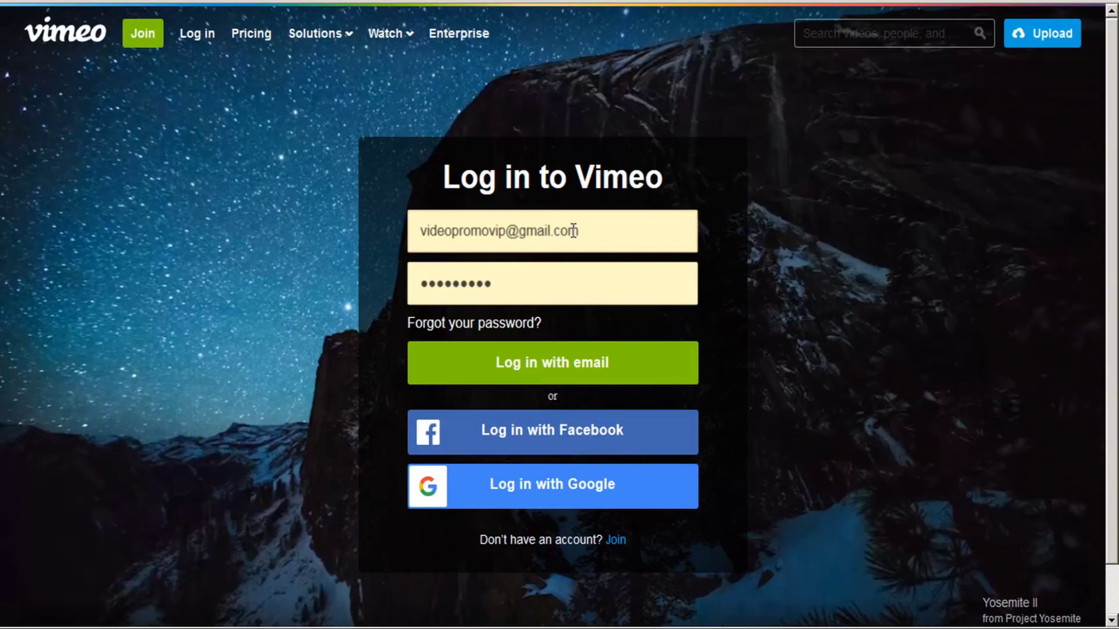
Step: Sign in to Vimeo and create the VideoSeeder app described as 'video promo', accepting the API terms
click(585, 362)
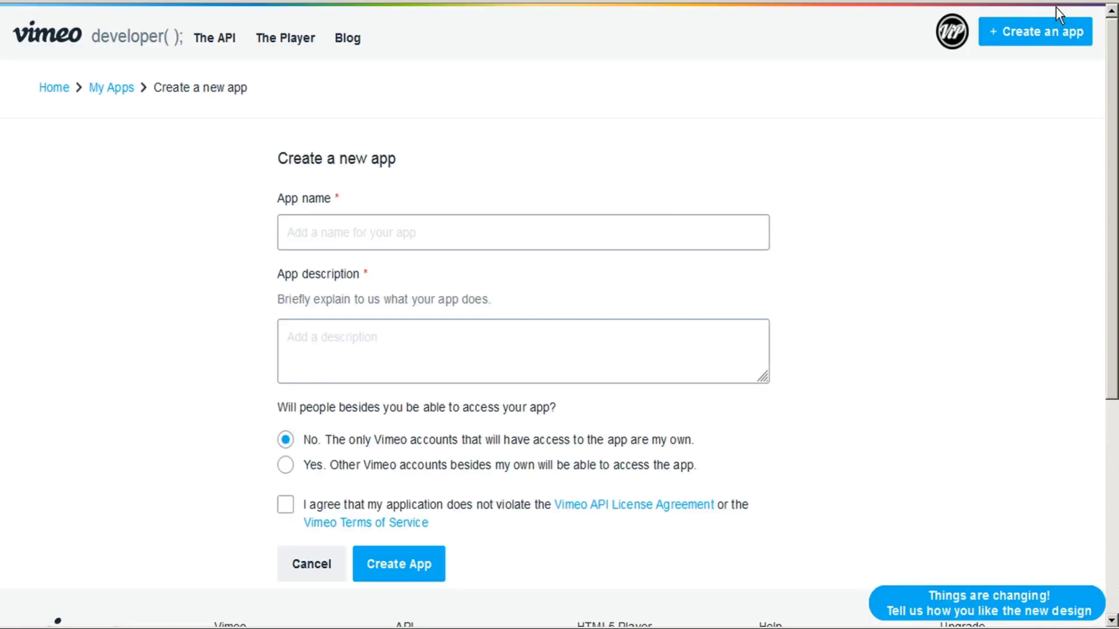
click(1041, 36)
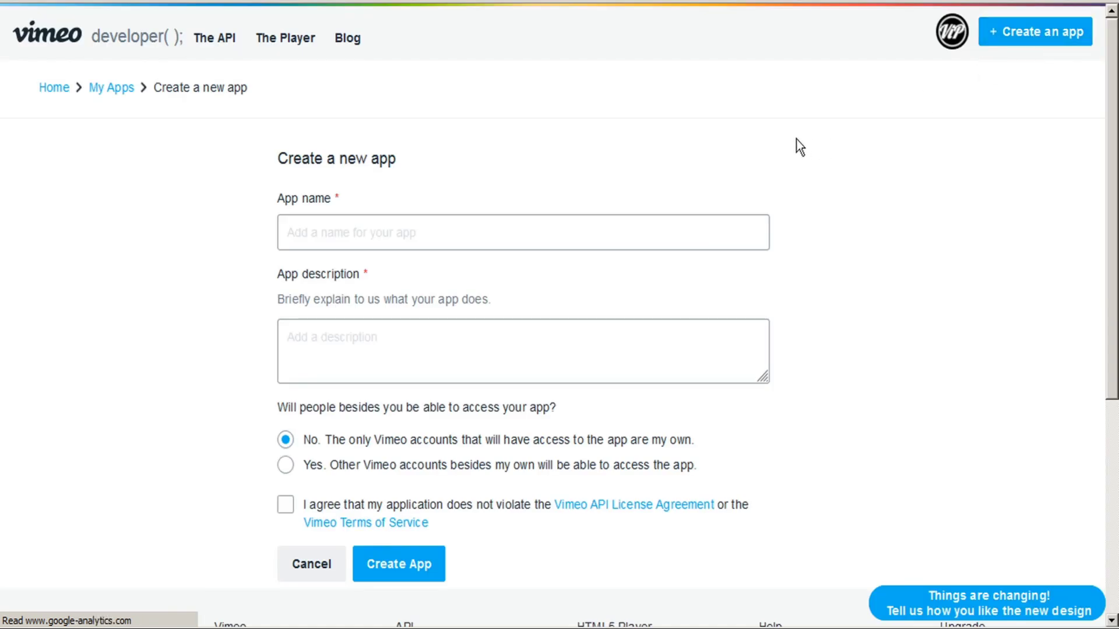
click(554, 233)
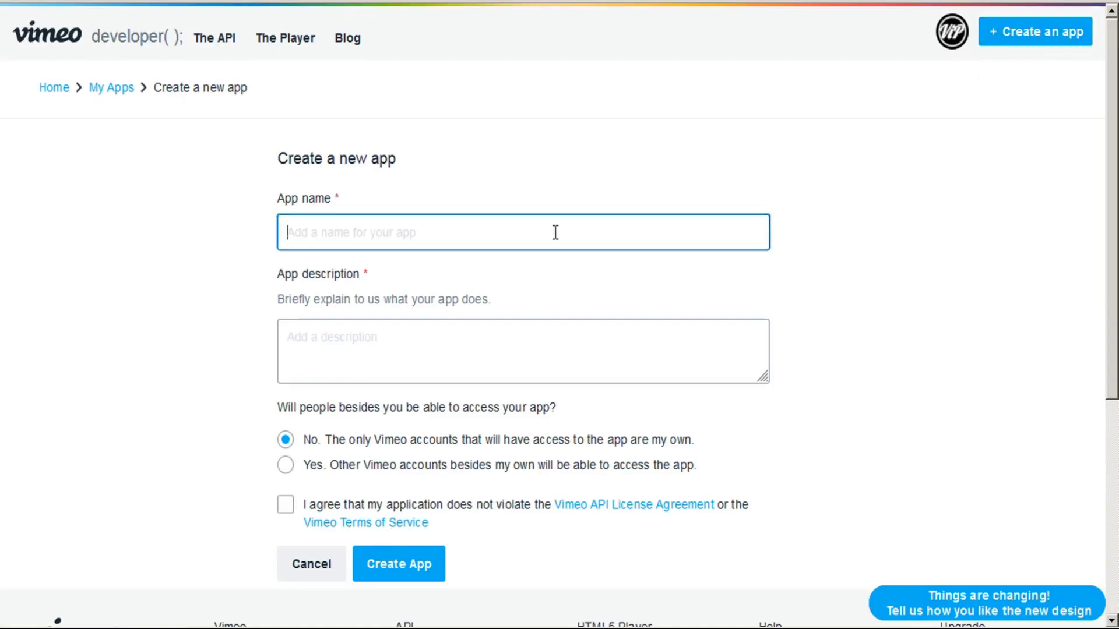
click(553, 234)
click(529, 263)
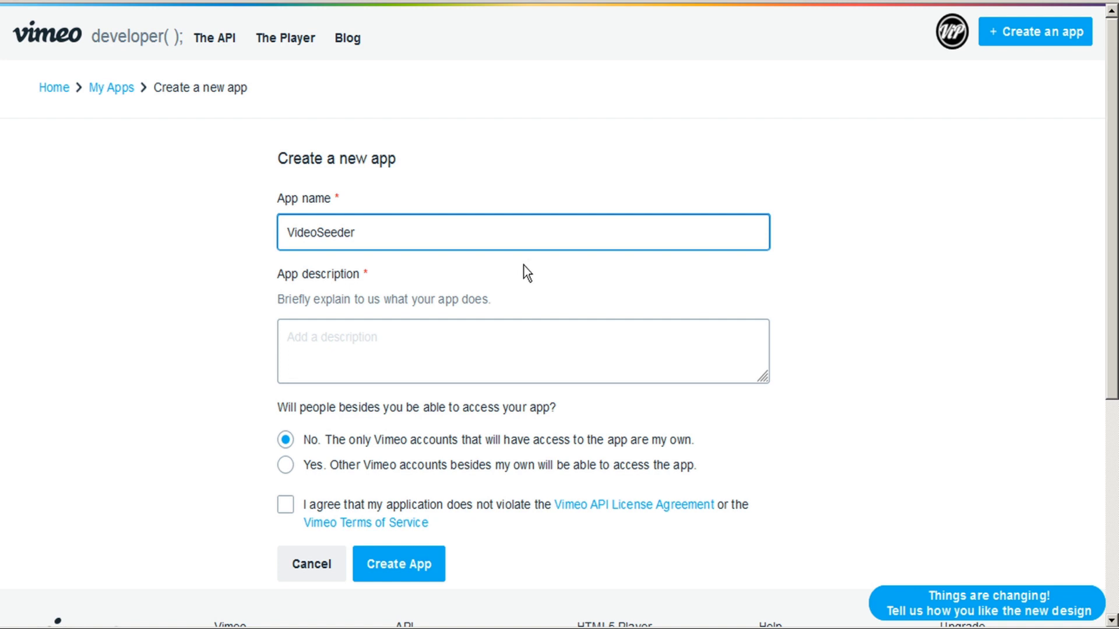
click(436, 346)
text(video promo)
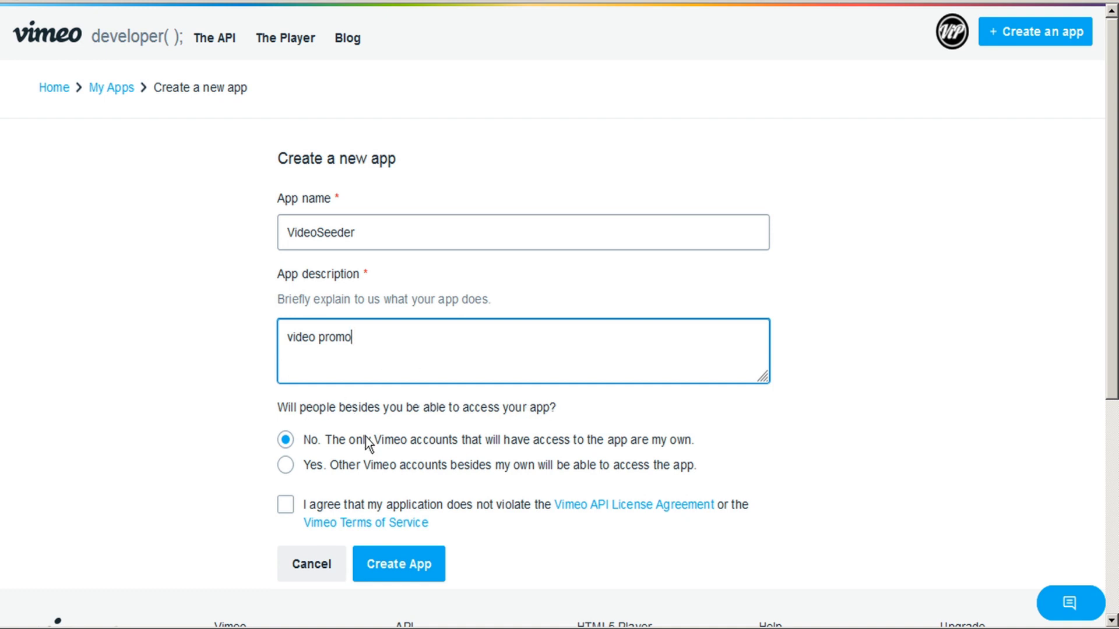
scroll(287, 444, down, 2)
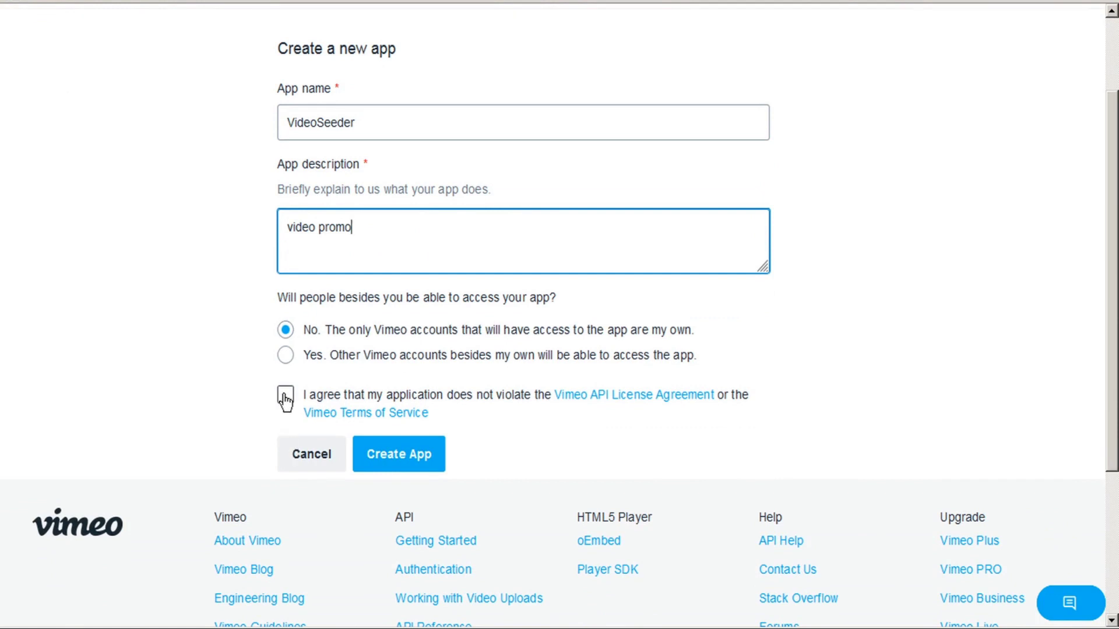
click(285, 396)
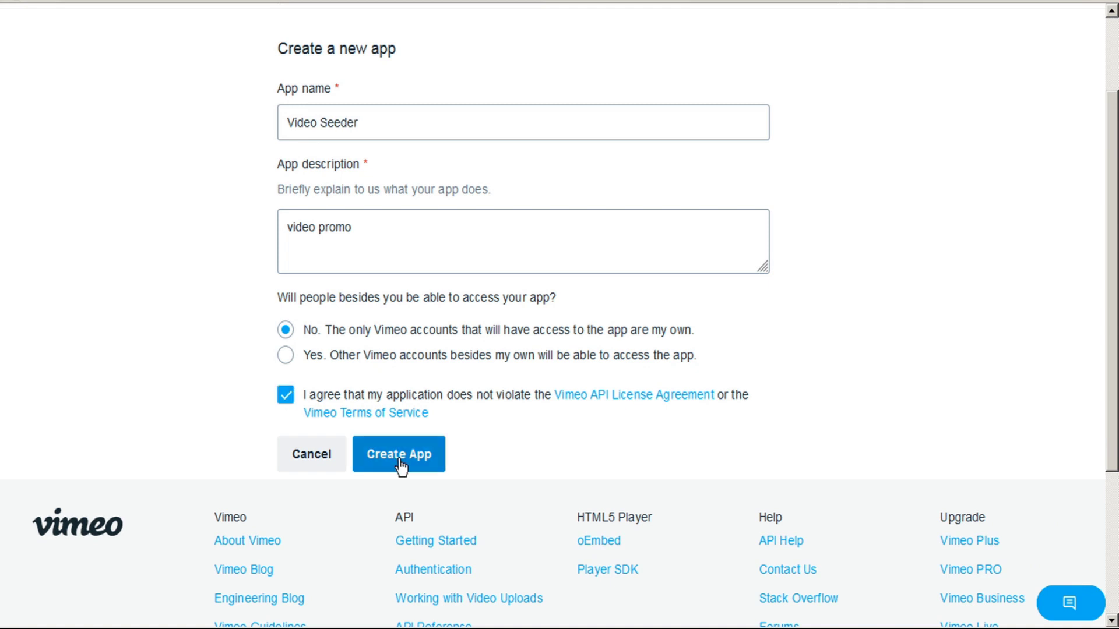
click(400, 463)
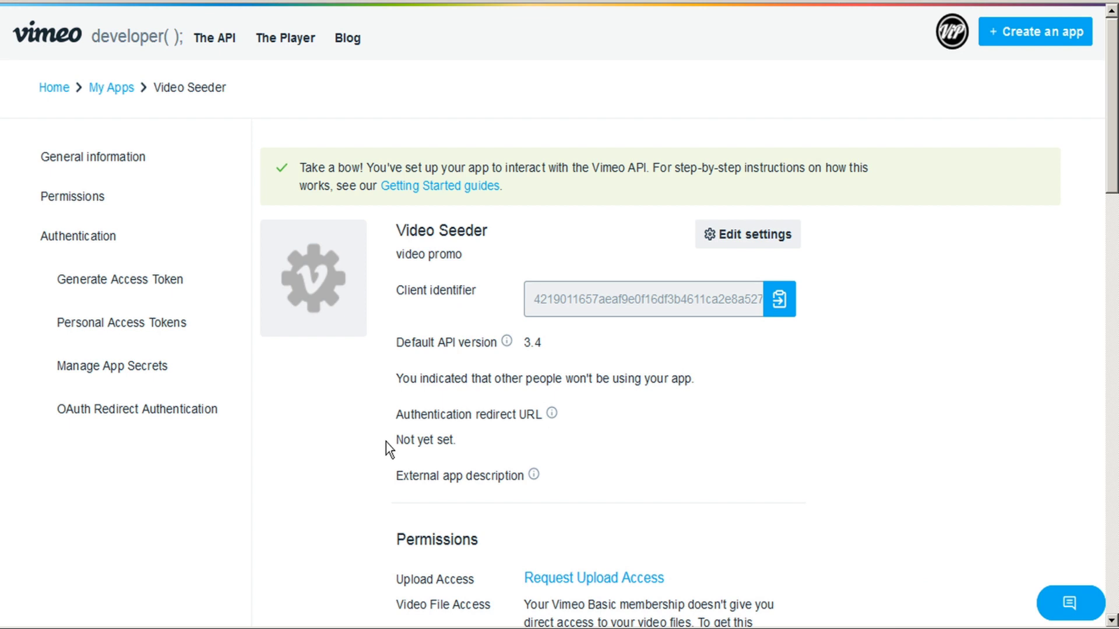
Step: Request upload access: not charged, videos go to the uploader's account, content 'promo videos'
scroll(386, 441, down, 2)
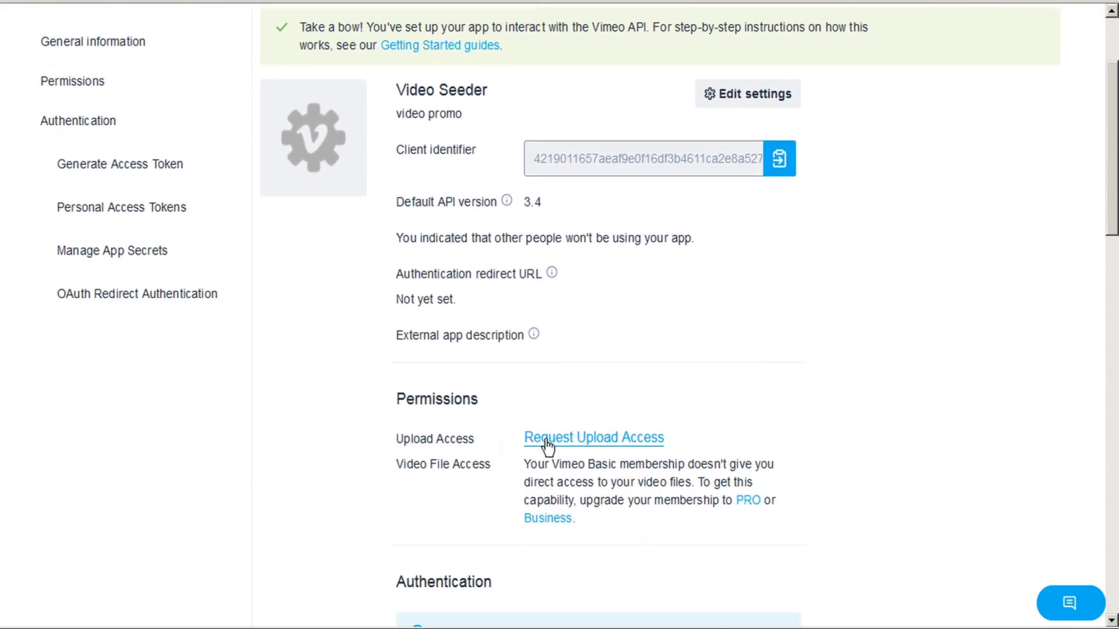
click(610, 438)
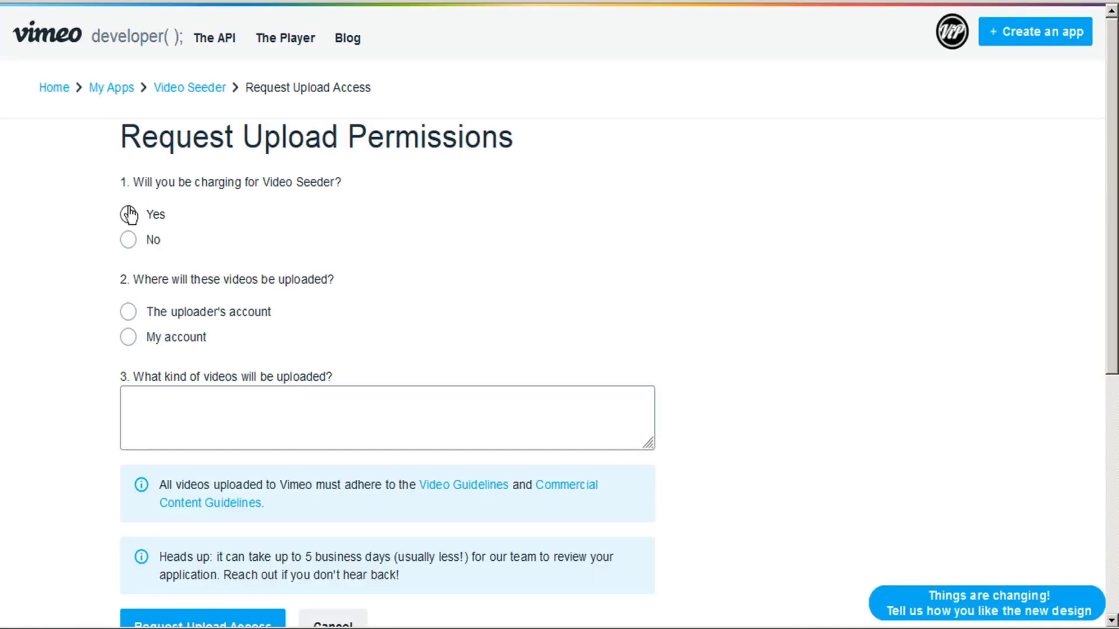
click(128, 242)
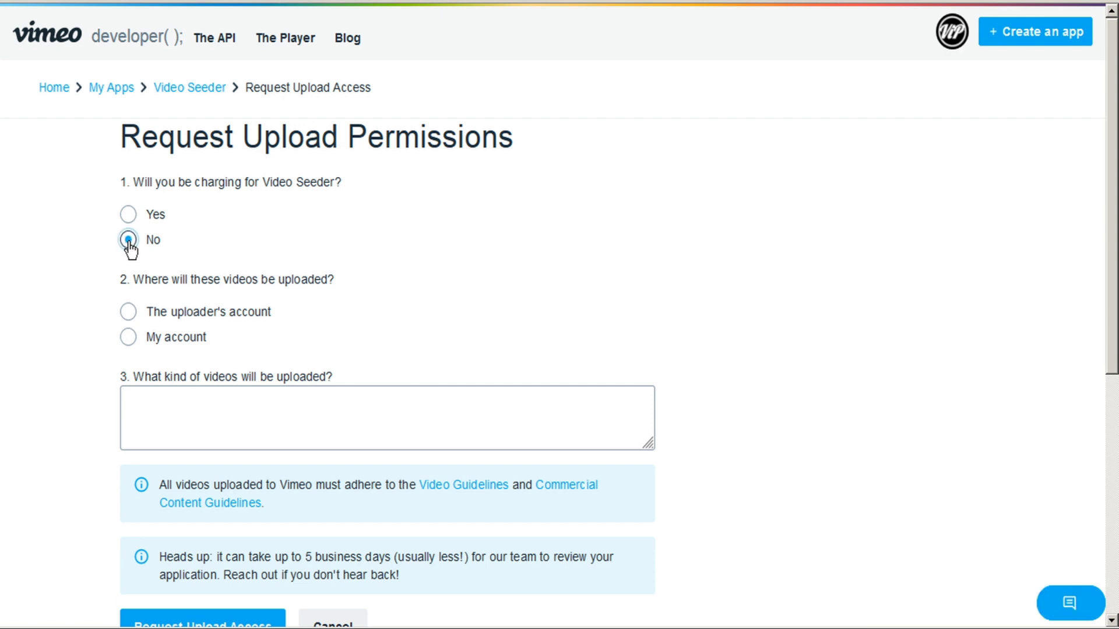
click(129, 313)
click(173, 410)
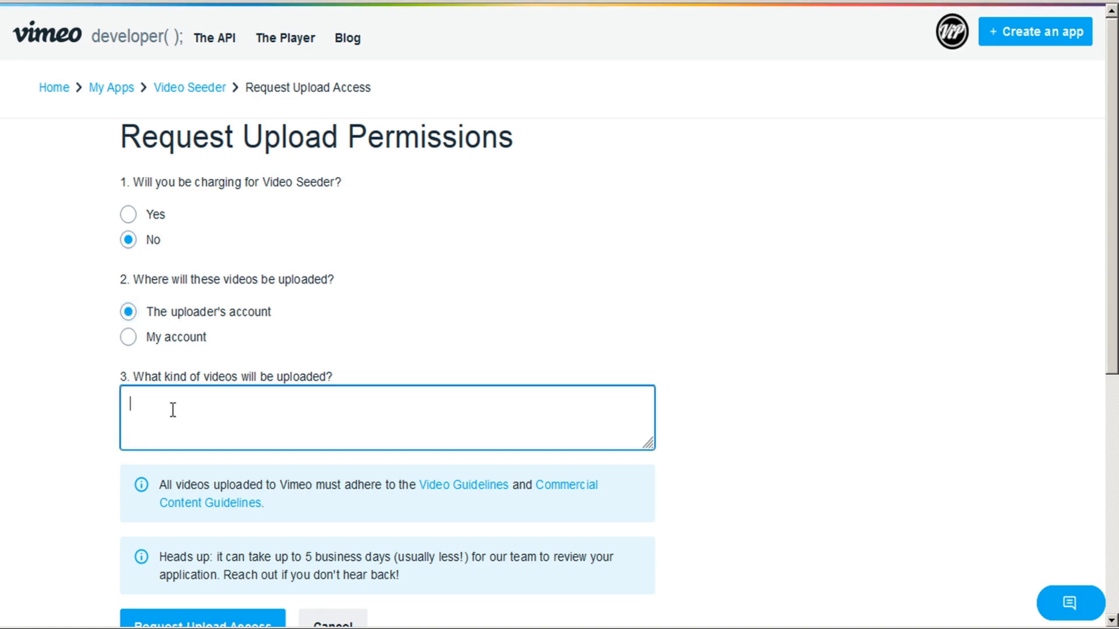
text(promo videos)
scroll(175, 408, down, 4)
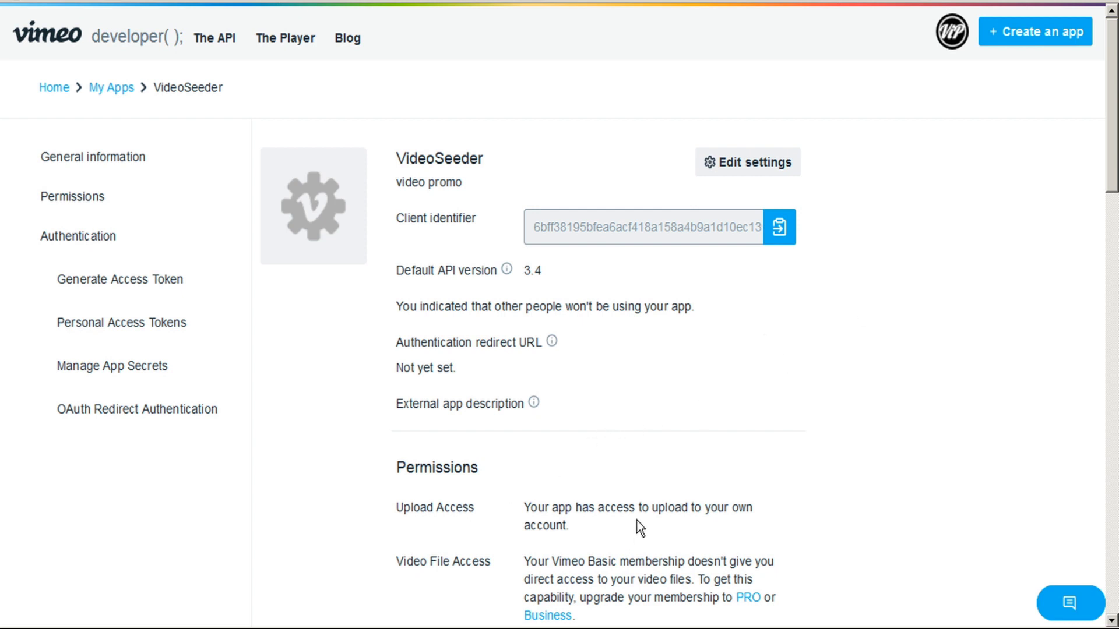
Step: Copy the VideoSeeder app's client identifier and go to Videoseeder's App ID field
click(781, 228)
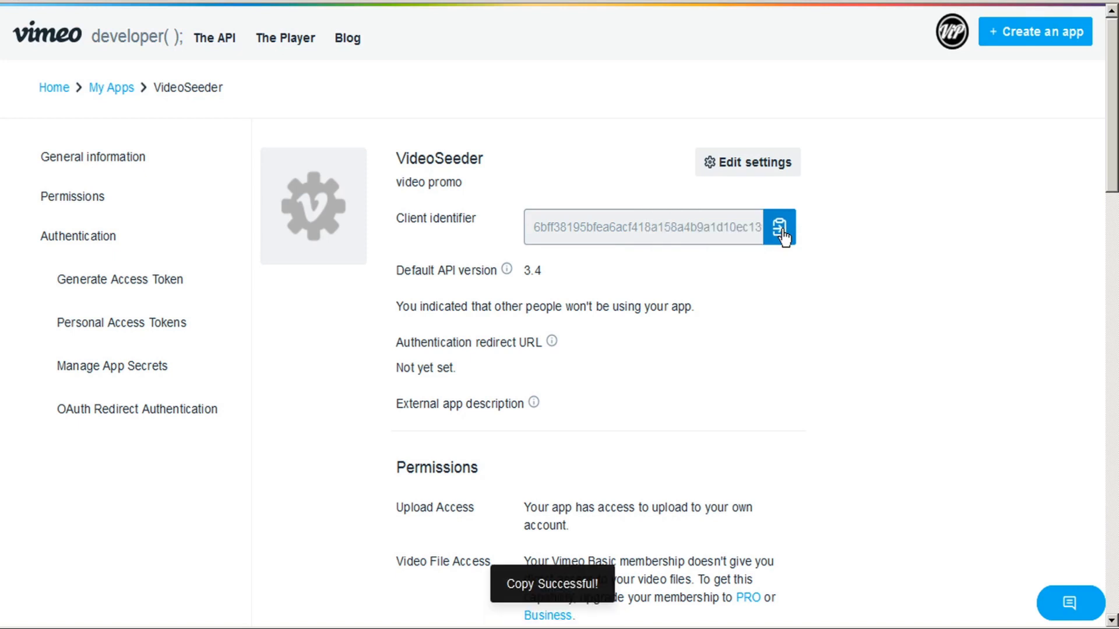
key(alt+Tab)
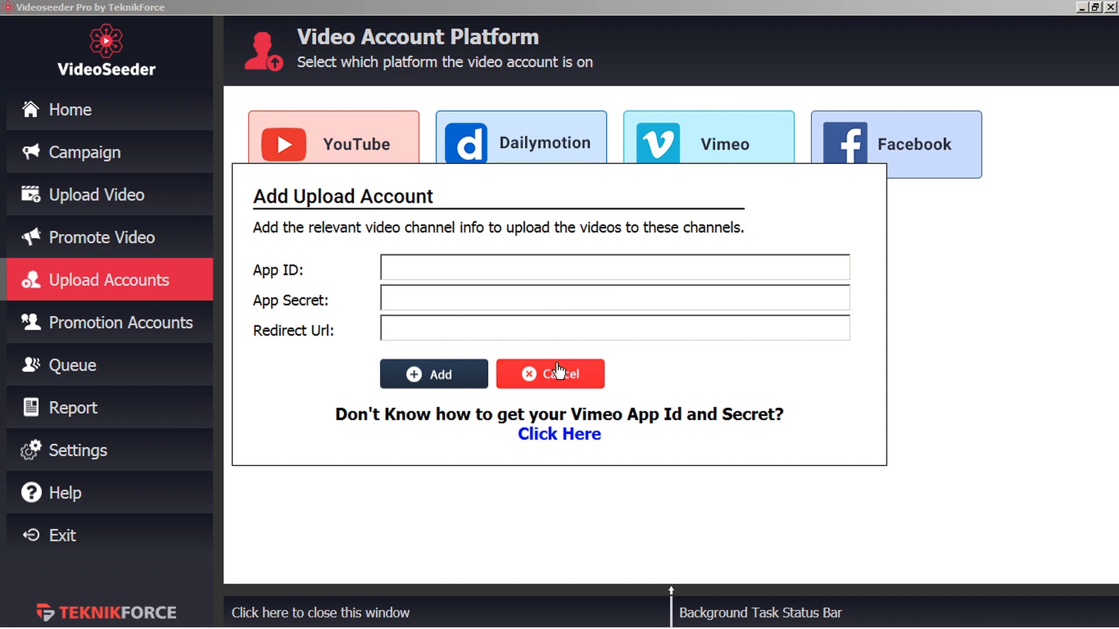
click(540, 265)
Step: Paste the client identifier as App ID, then copy Vimeo's client secret into App Secret
key(ctrl+v)
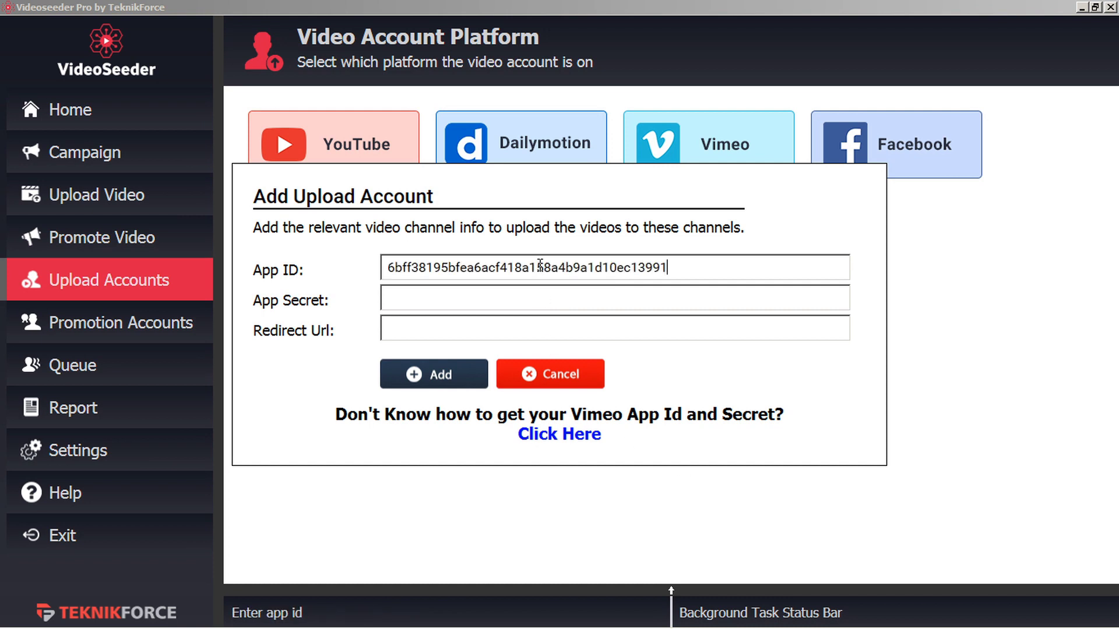
key(alt+Tab)
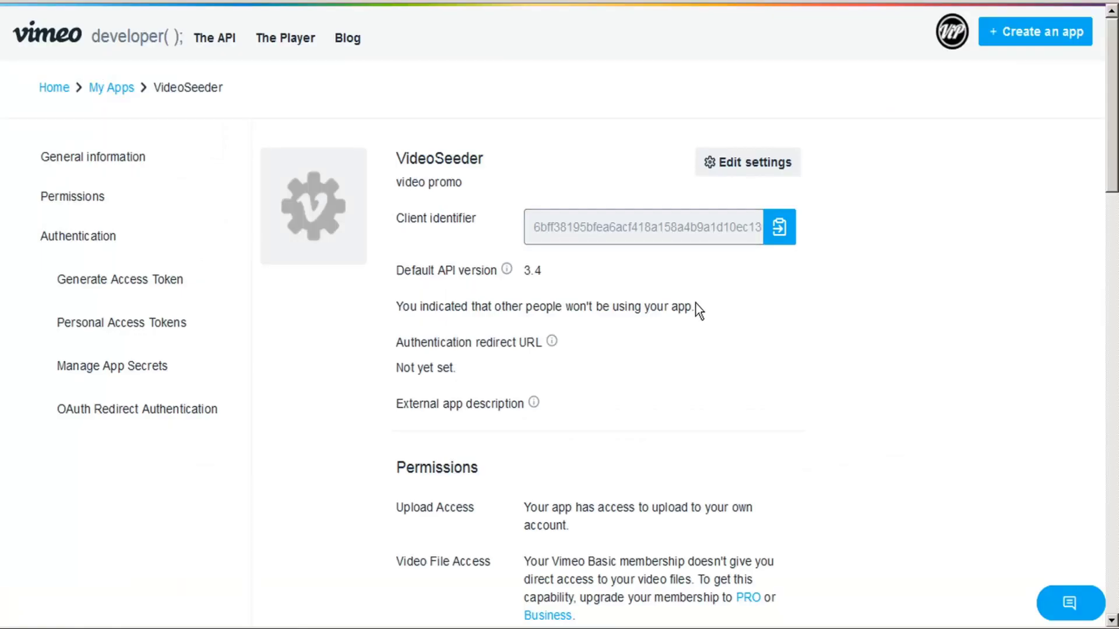
scroll(695, 303, down, 1)
scroll(695, 303, down, 8)
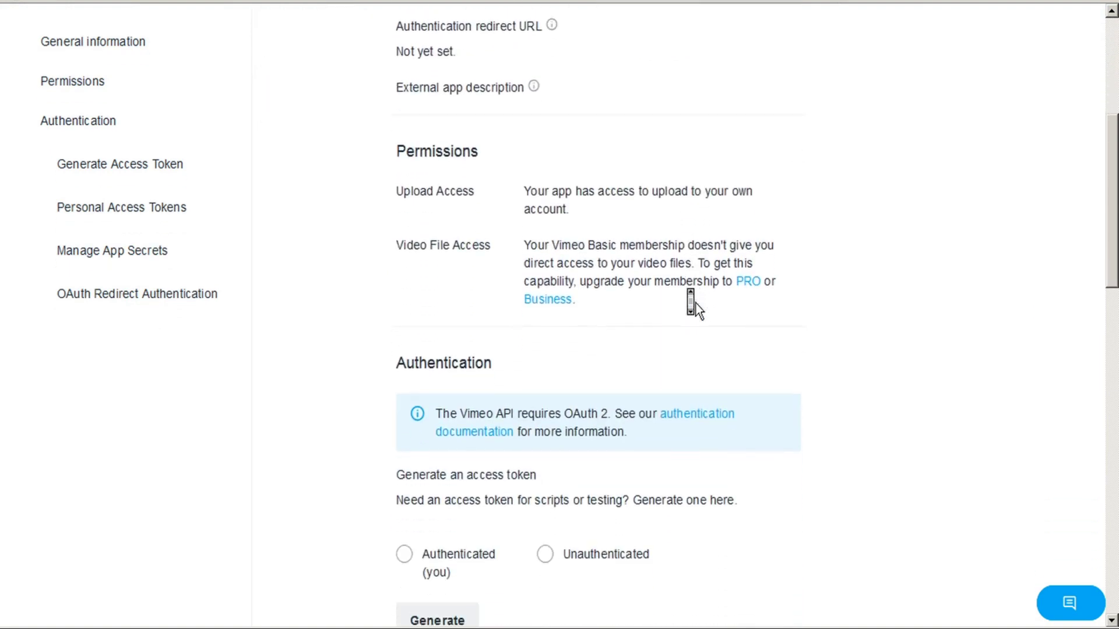
scroll(696, 303, down, 2)
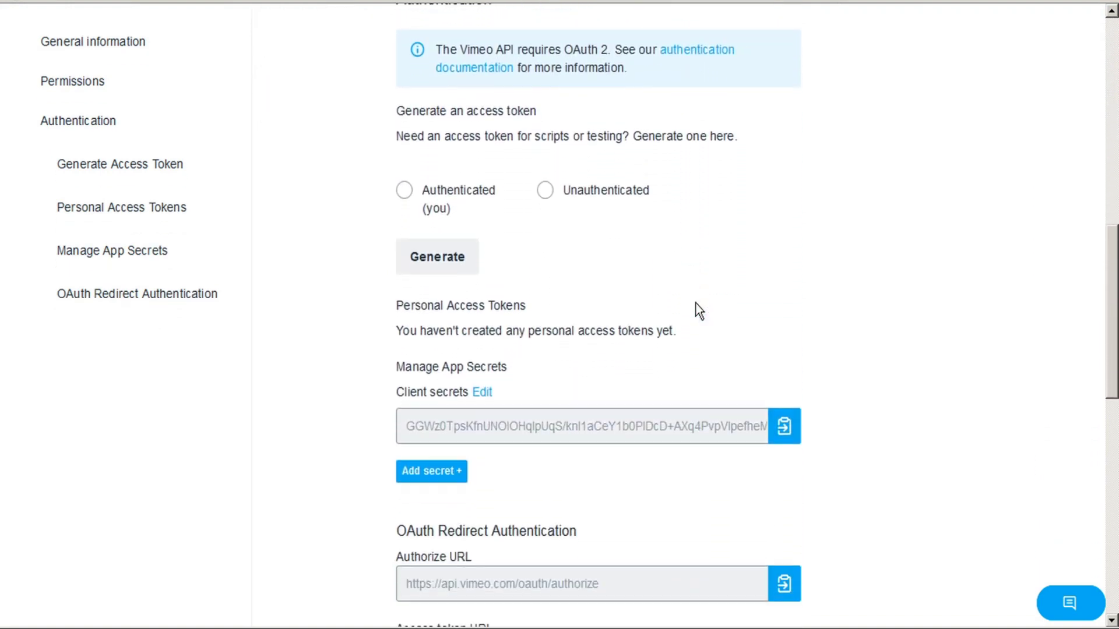
click(782, 437)
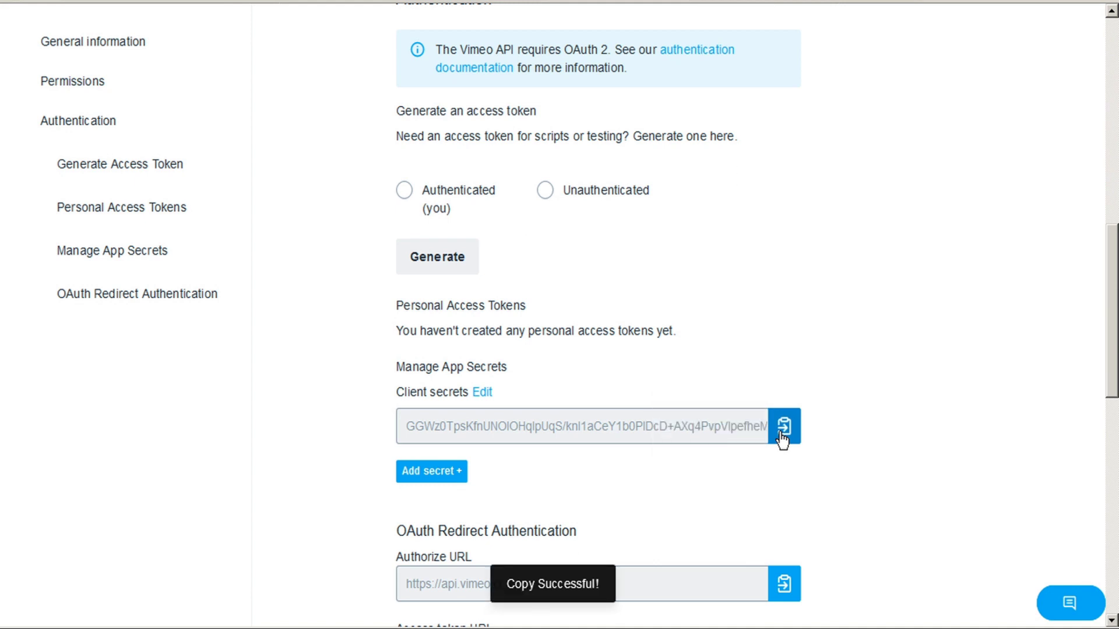
key(alt+Tab)
click(588, 296)
key(ctrl+v)
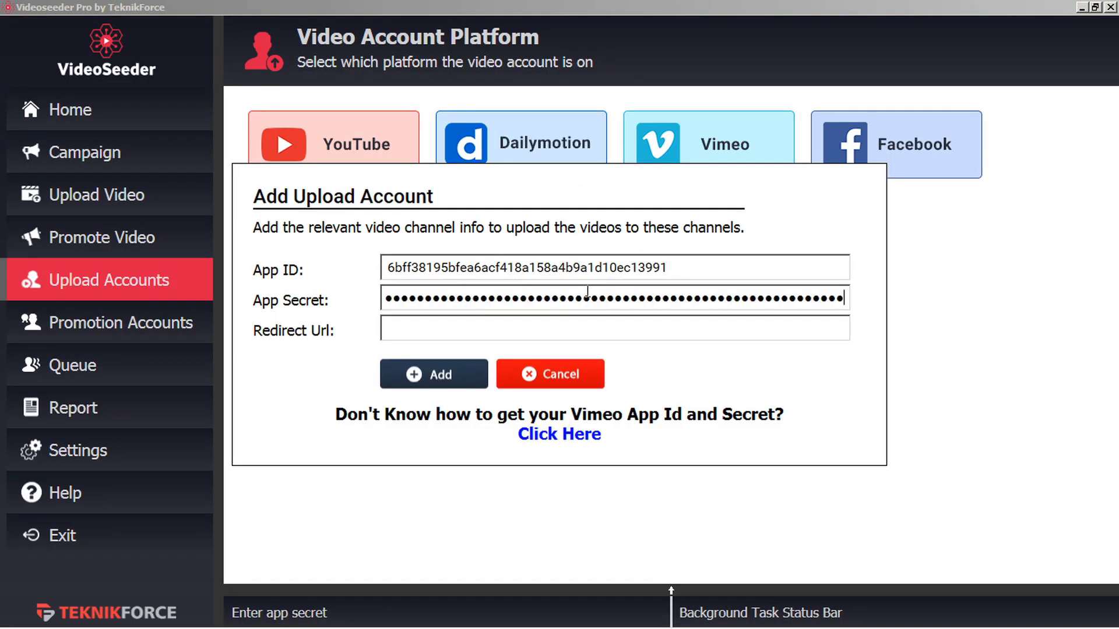
click(383, 330)
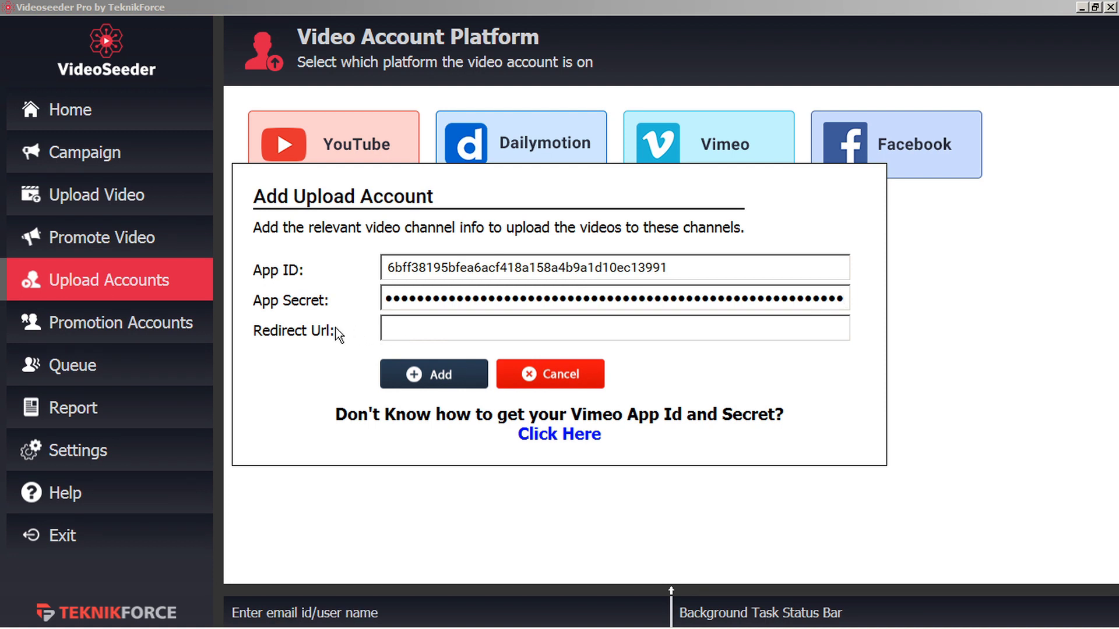
key(alt+Tab)
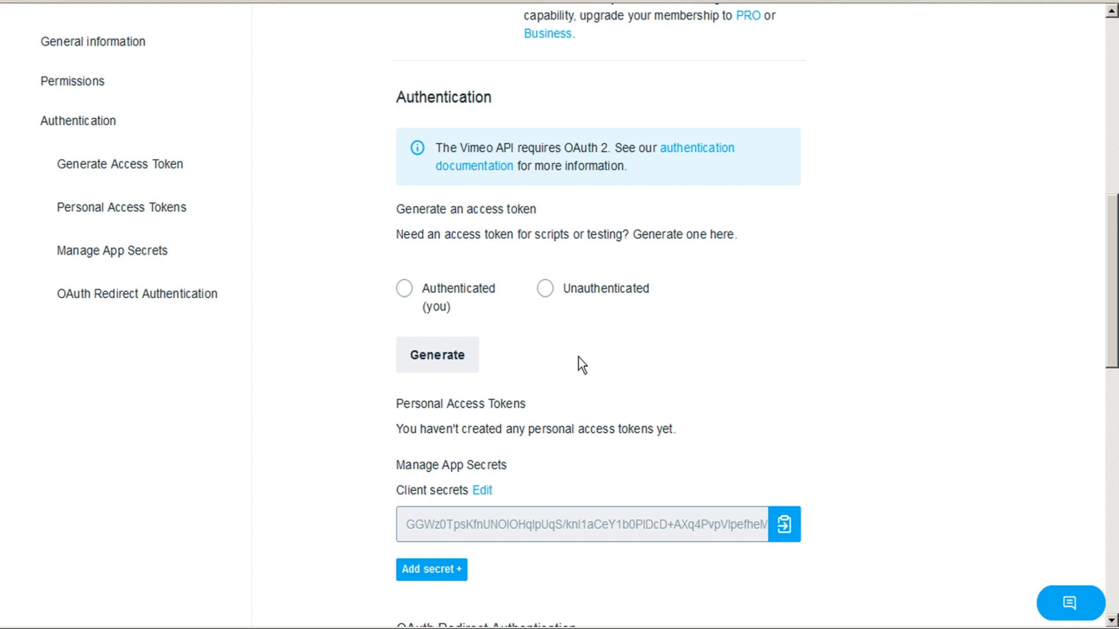
middle_click(398, 424)
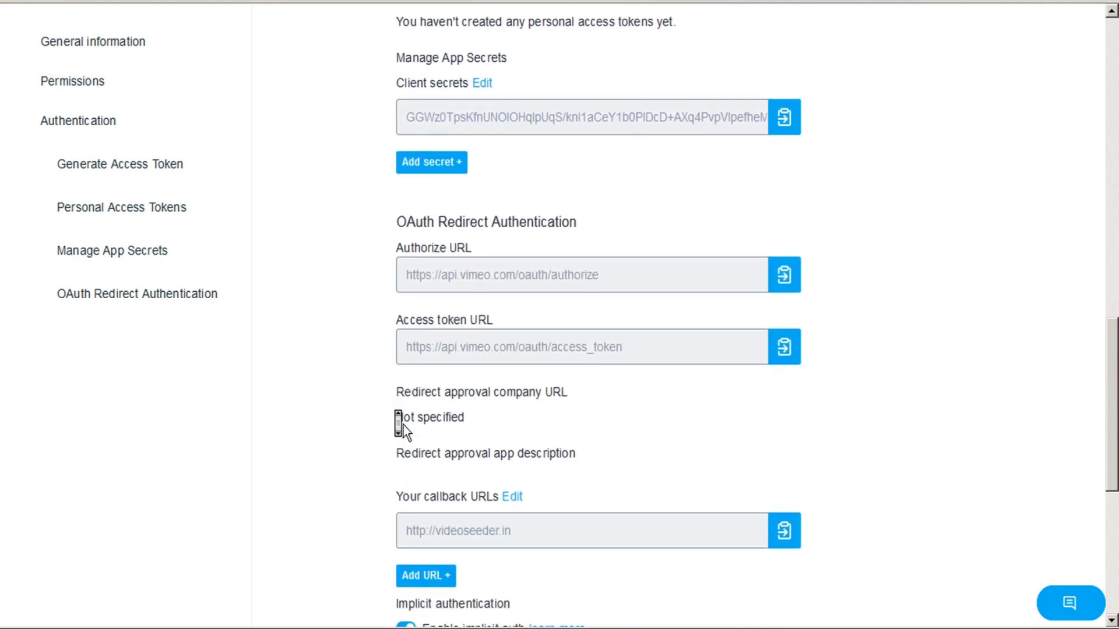
click(403, 425)
click(430, 431)
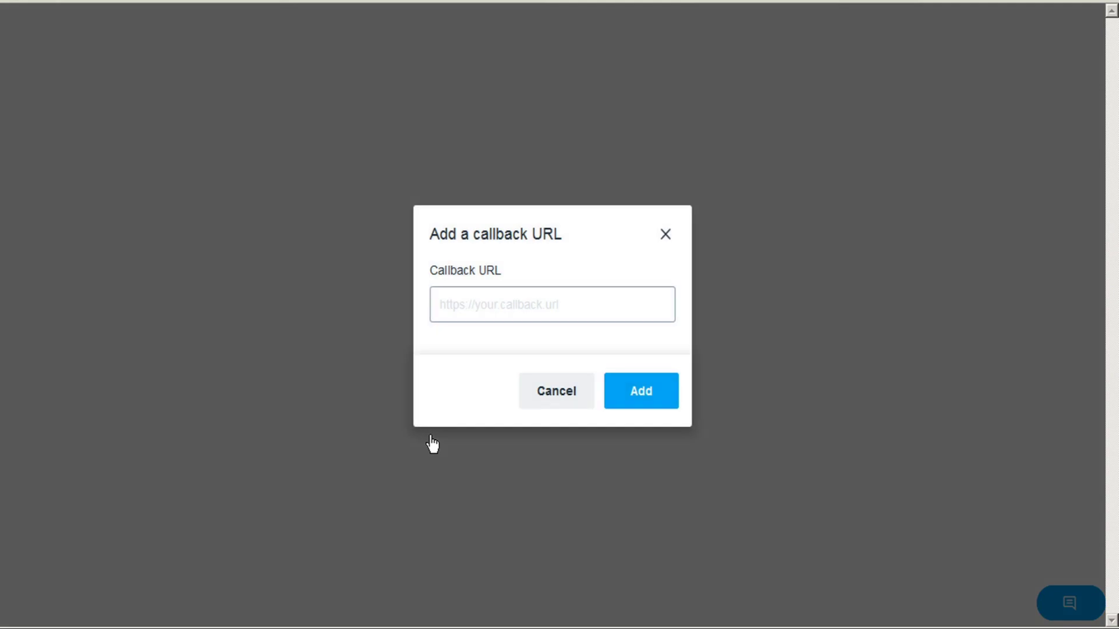
click(483, 304)
key(ctrl+v)
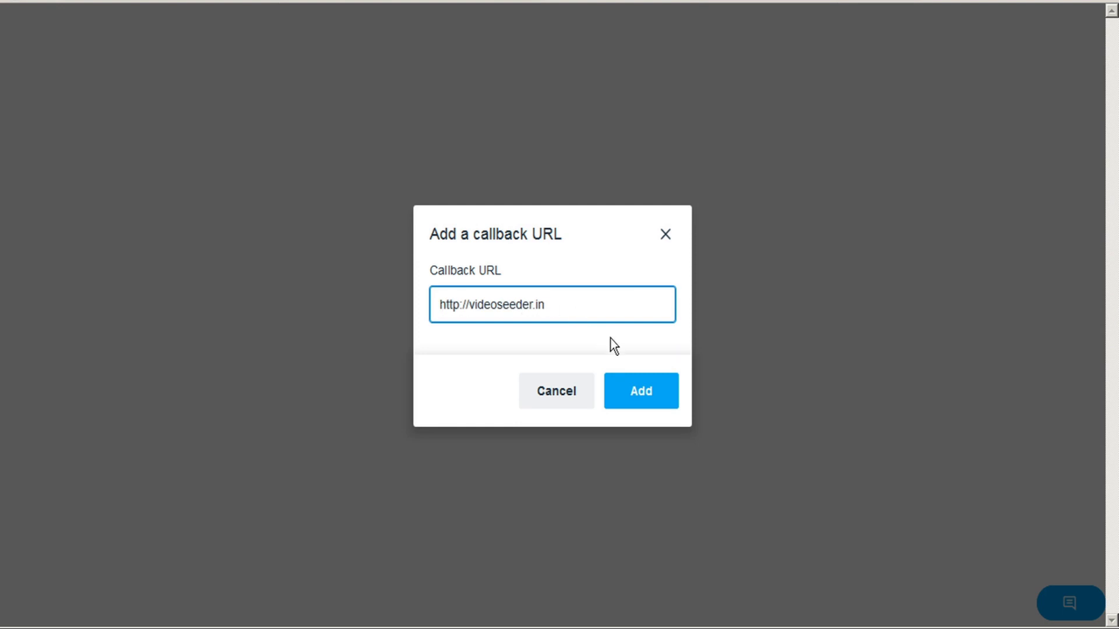
click(643, 394)
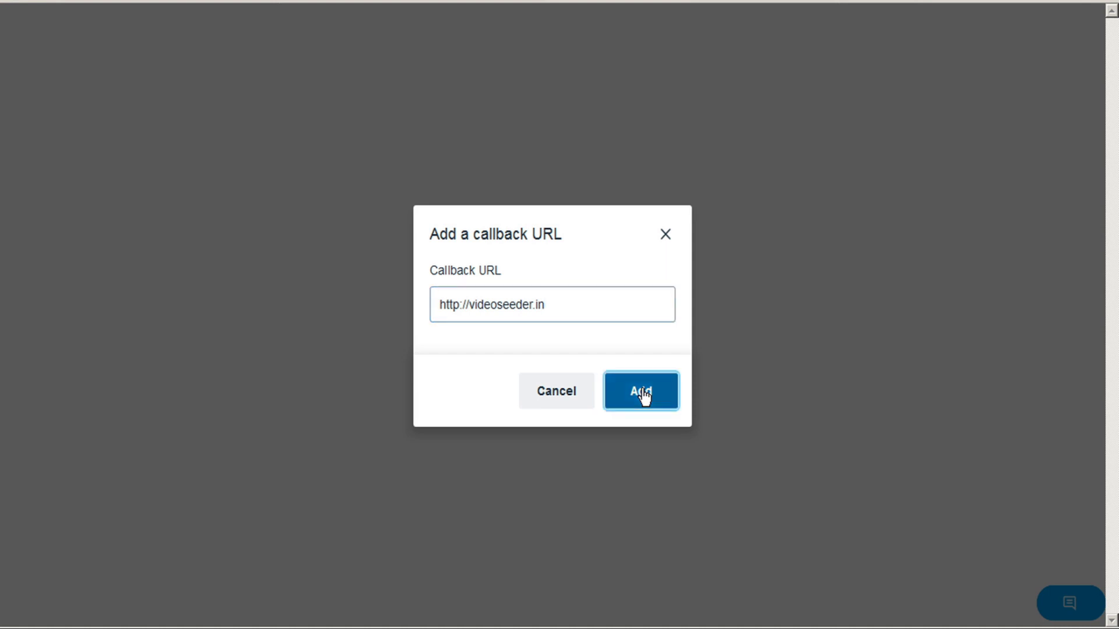
Step: Enable implicit auth and paste the callback URL into Videoseeder's Redirect Url field
click(403, 485)
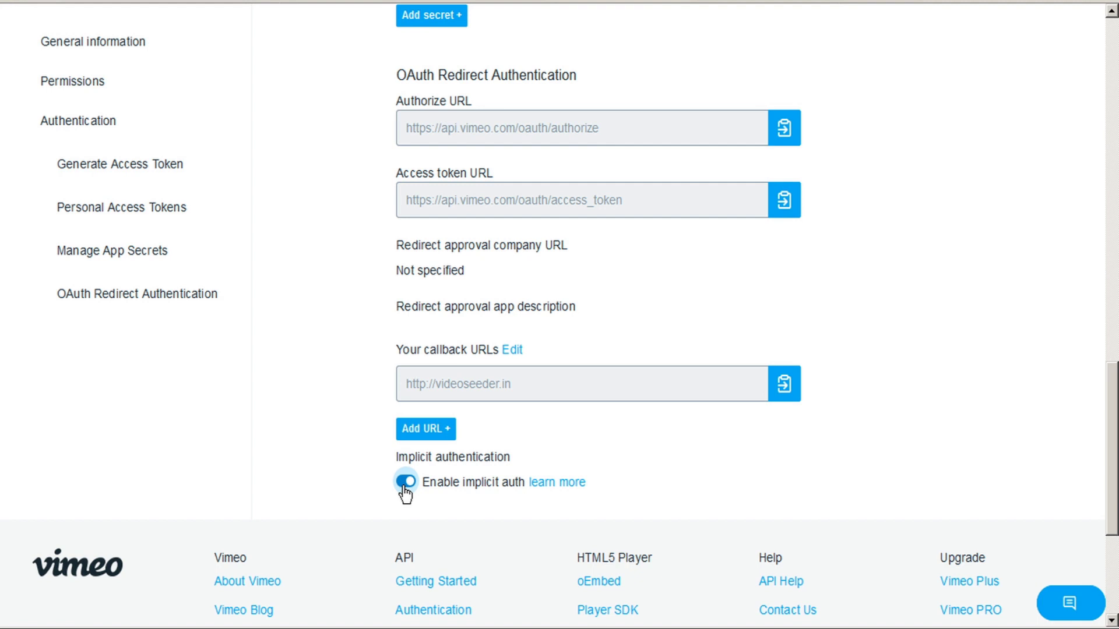
click(786, 387)
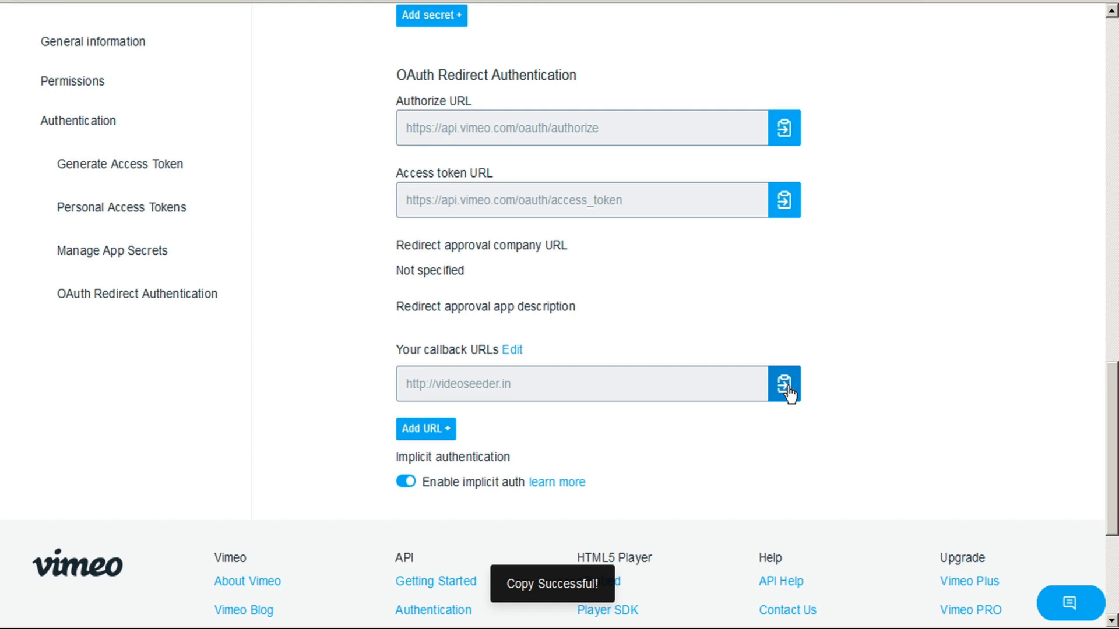
key(alt+Tab)
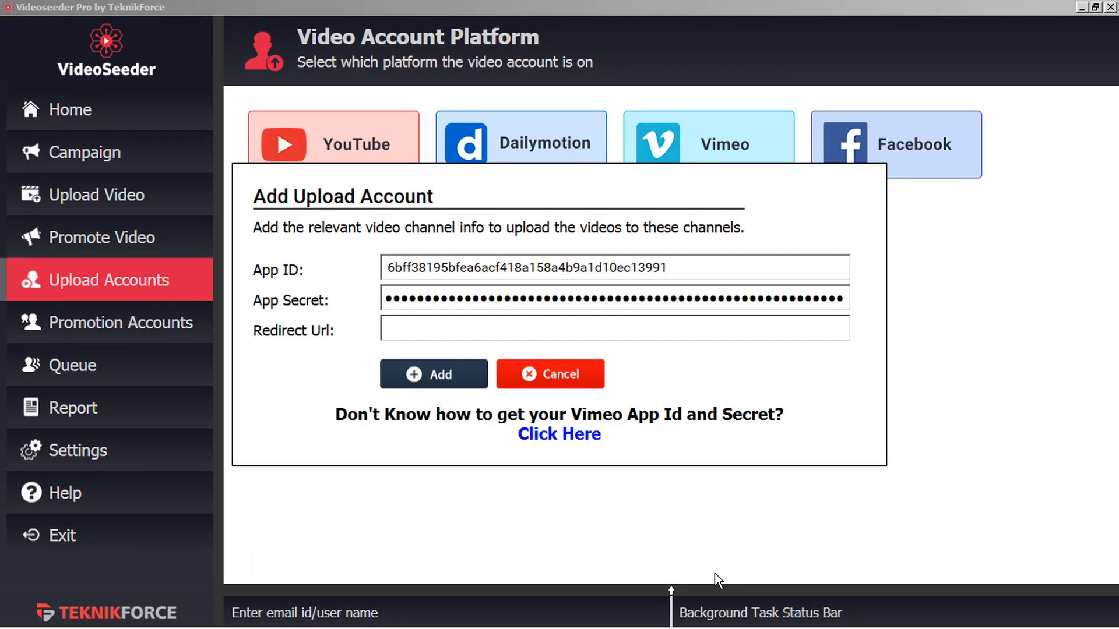
key(ctrl+v)
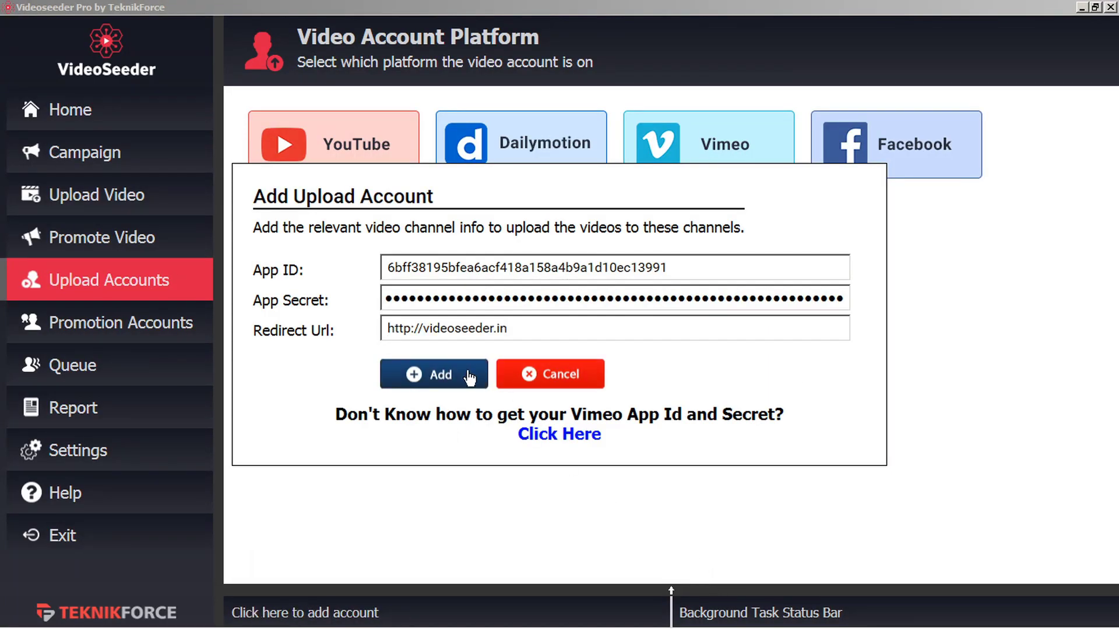
Step: Submit the Vimeo app details, log in to Vimeo with email, and allow VideoSeeder access
click(468, 373)
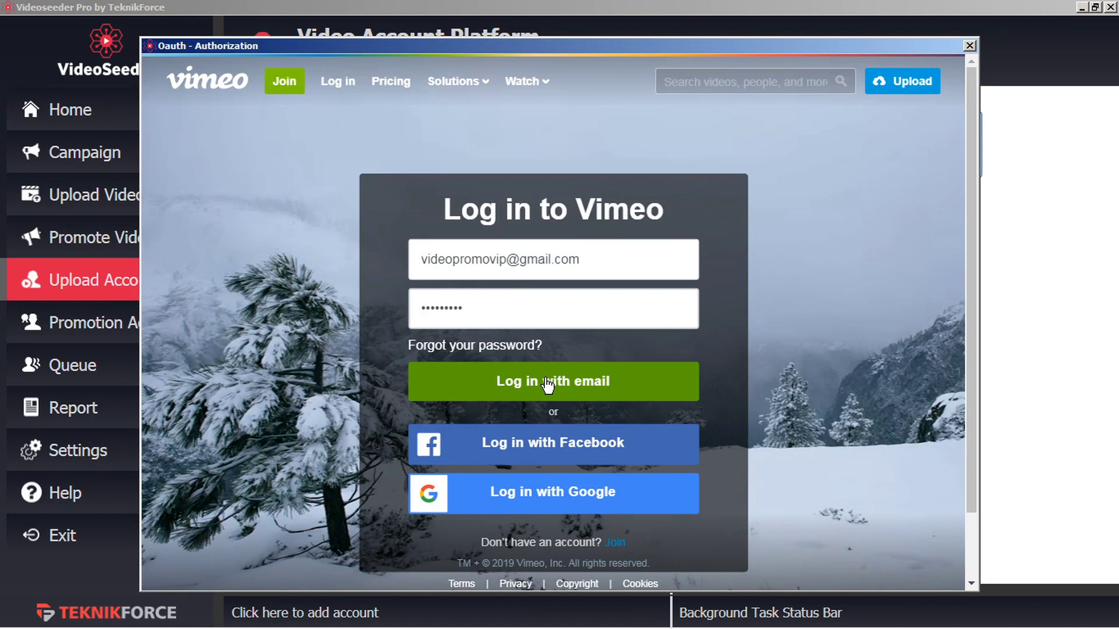
click(548, 384)
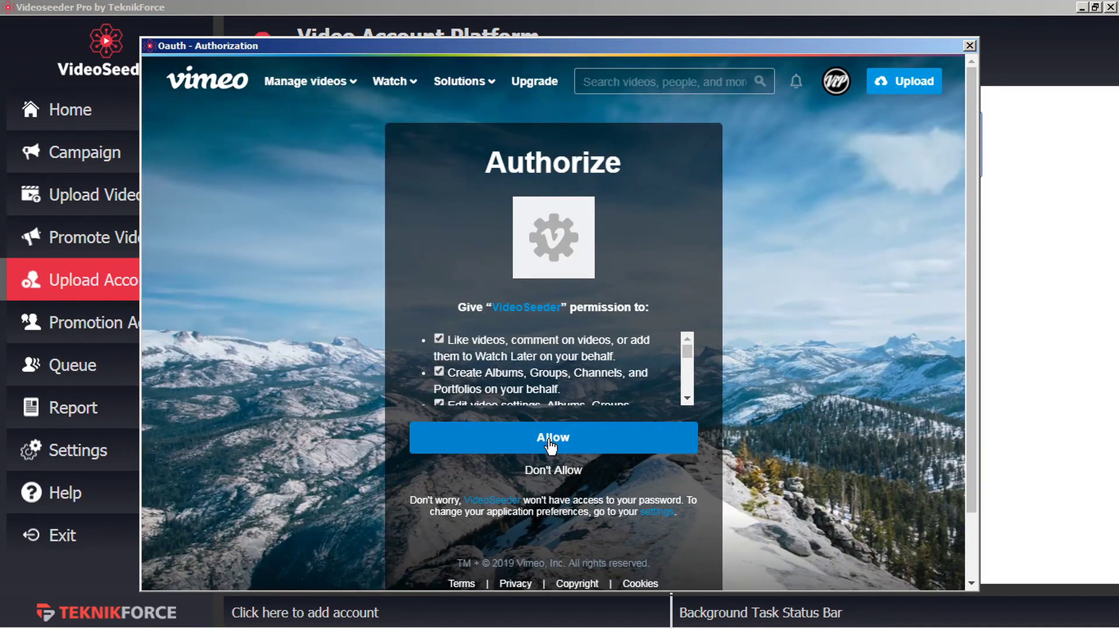
click(548, 441)
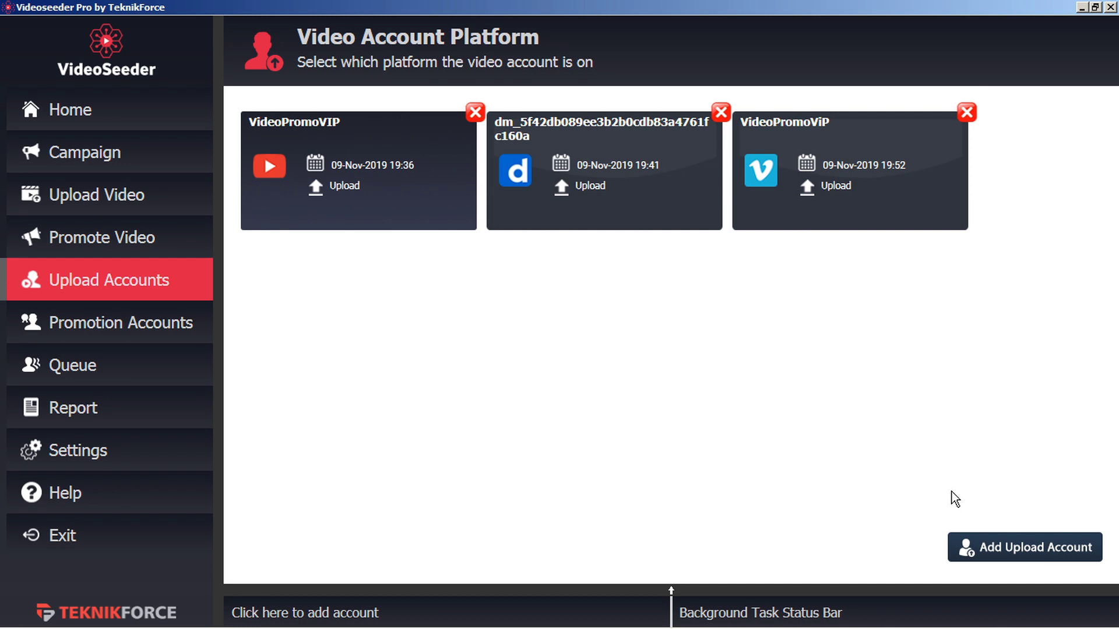
Step: Add a Facebook upload account, log in to Facebook, and open the link settings
click(990, 547)
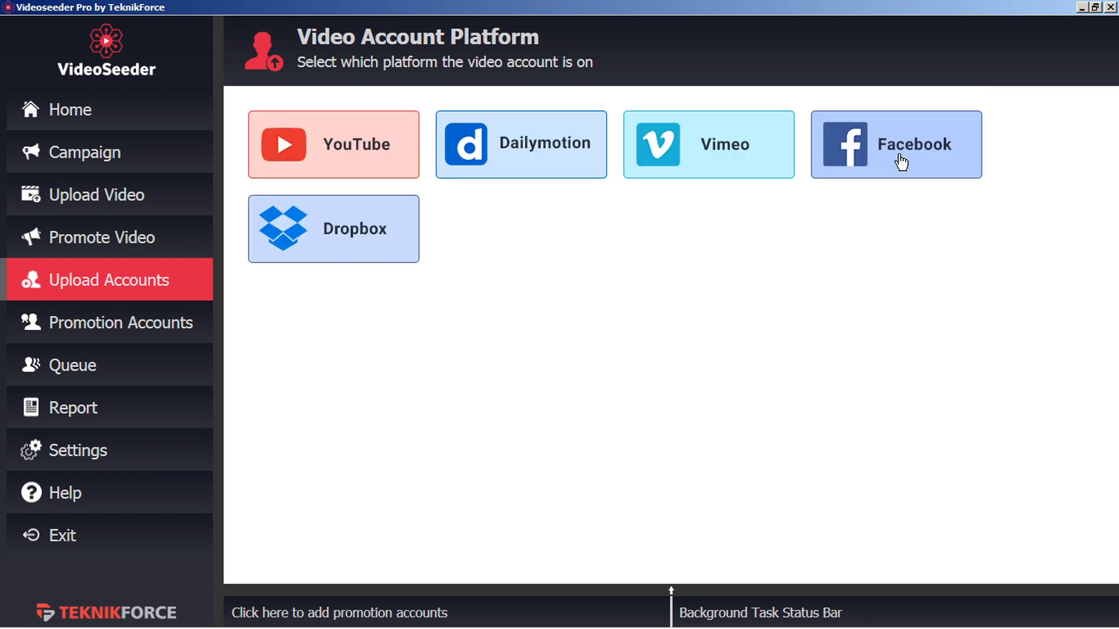
click(900, 157)
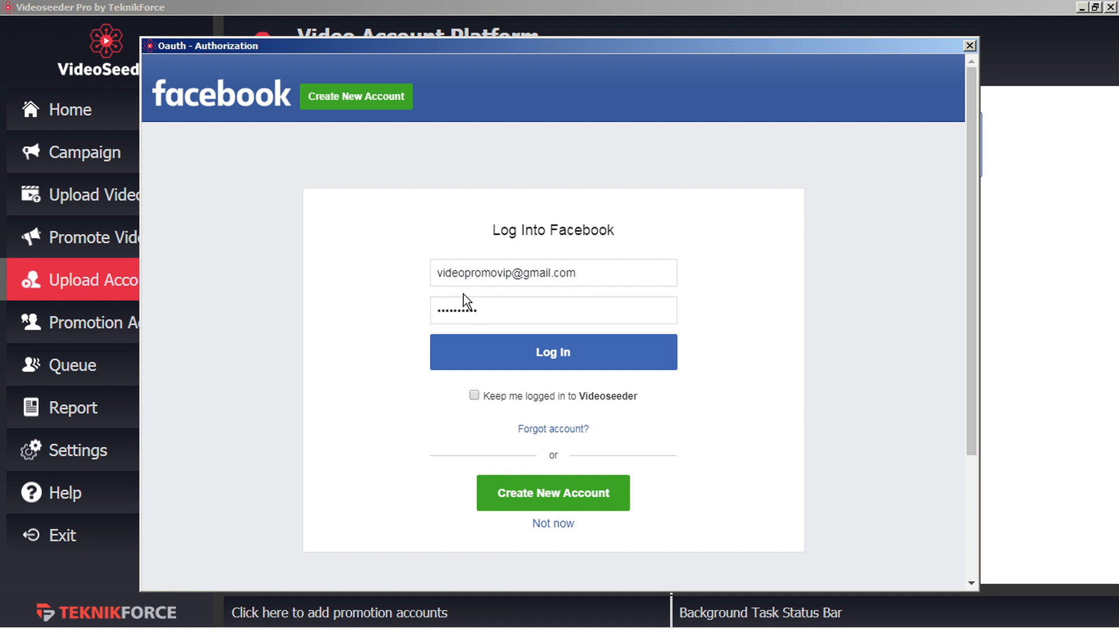
click(557, 360)
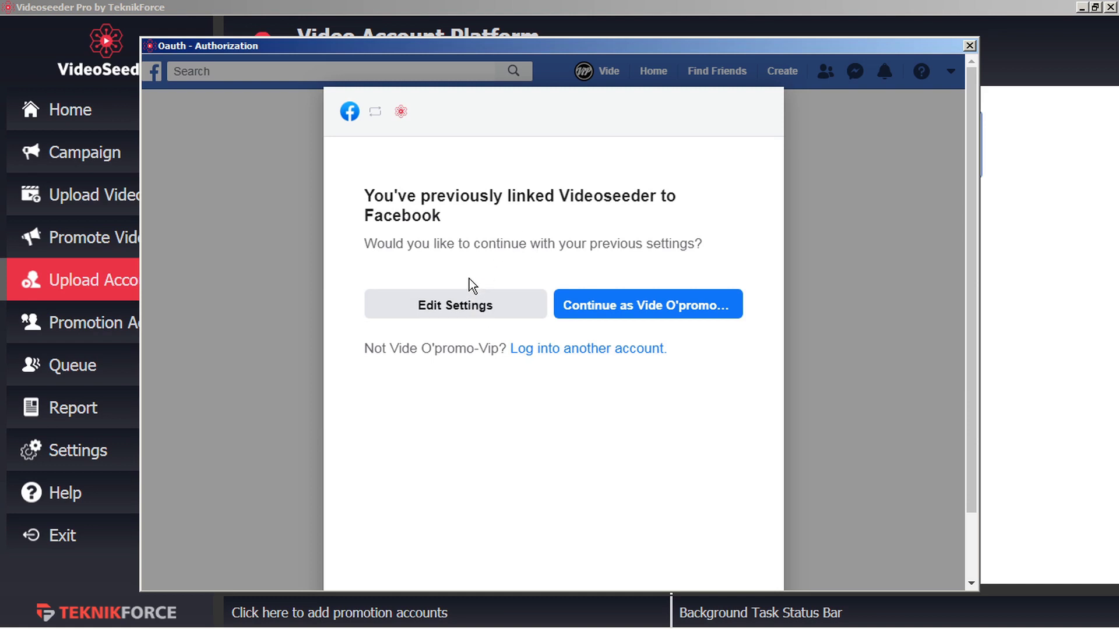
click(464, 315)
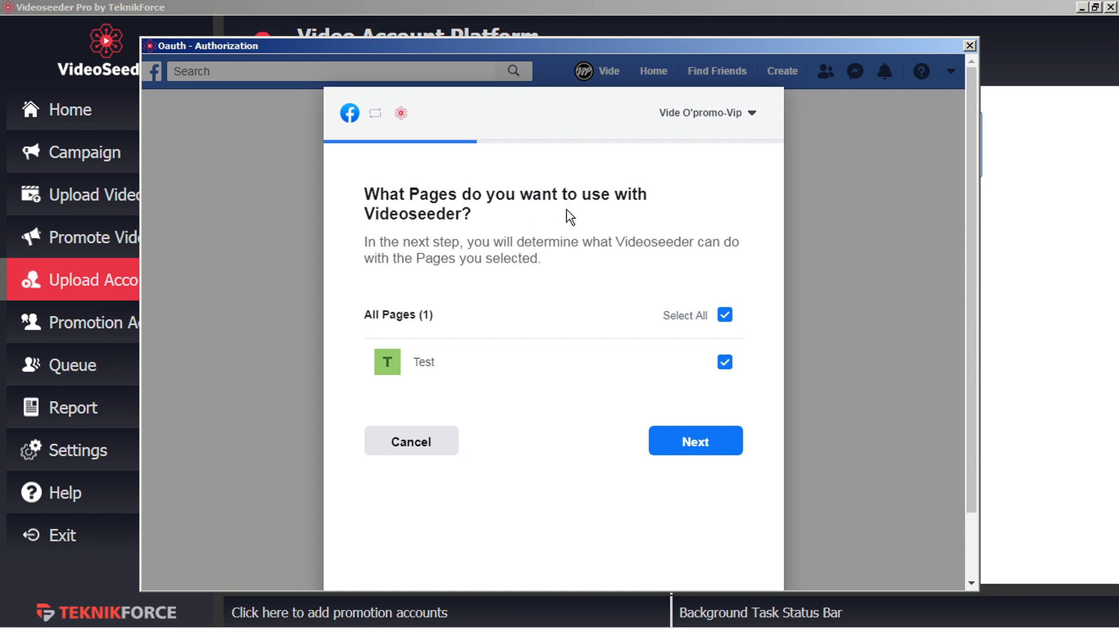
Step: Keep the Test page selected, grant Videoseeder its permissions, and confirm the link
click(725, 363)
click(725, 363)
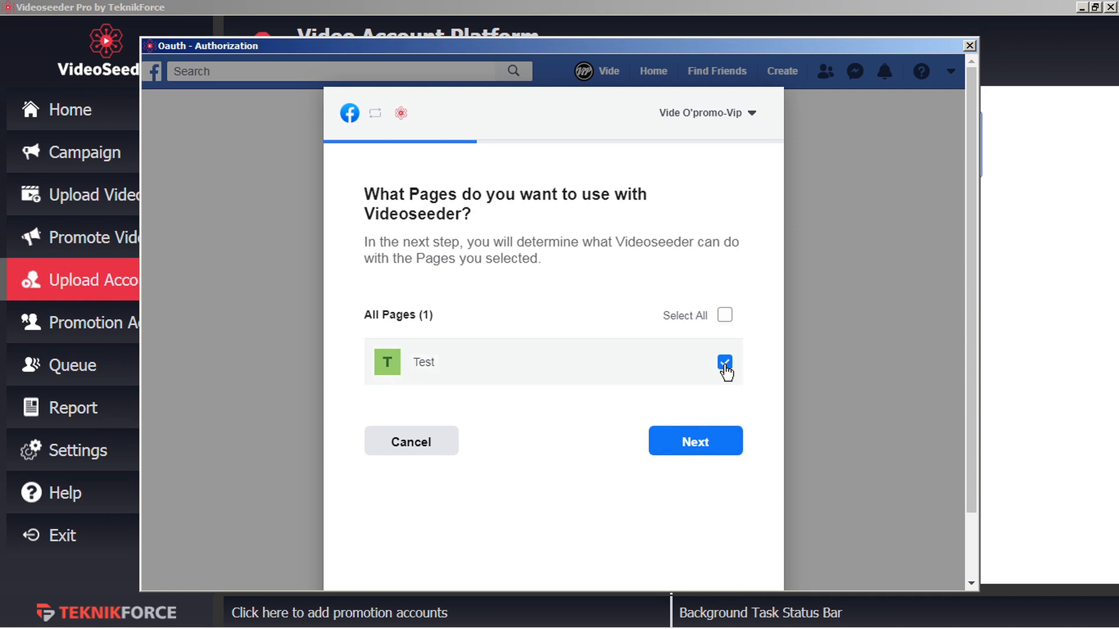
click(702, 447)
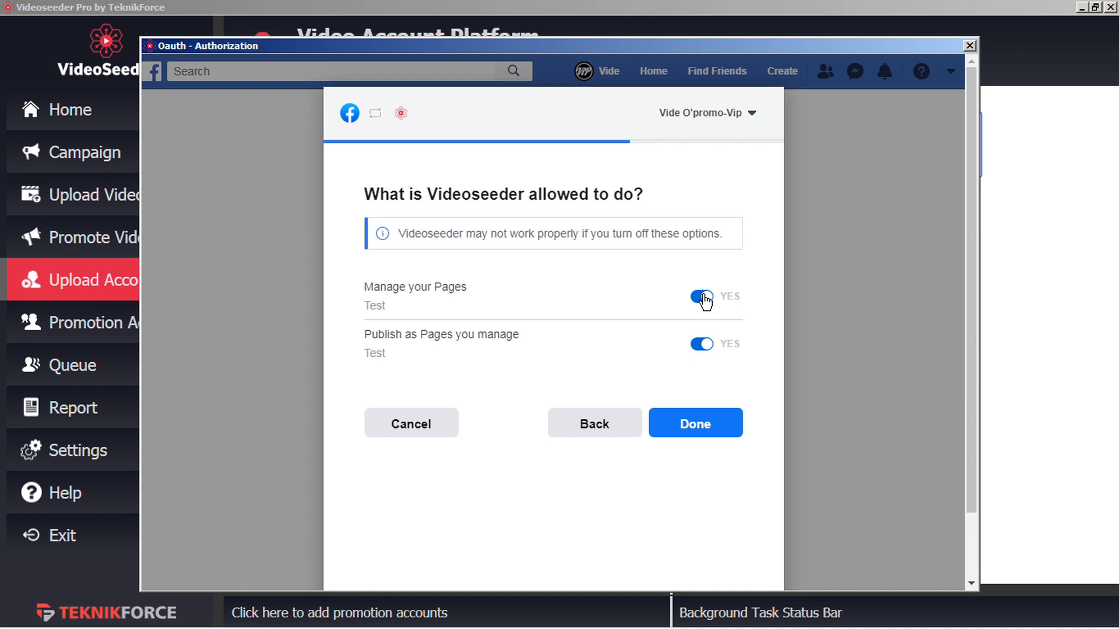
click(702, 422)
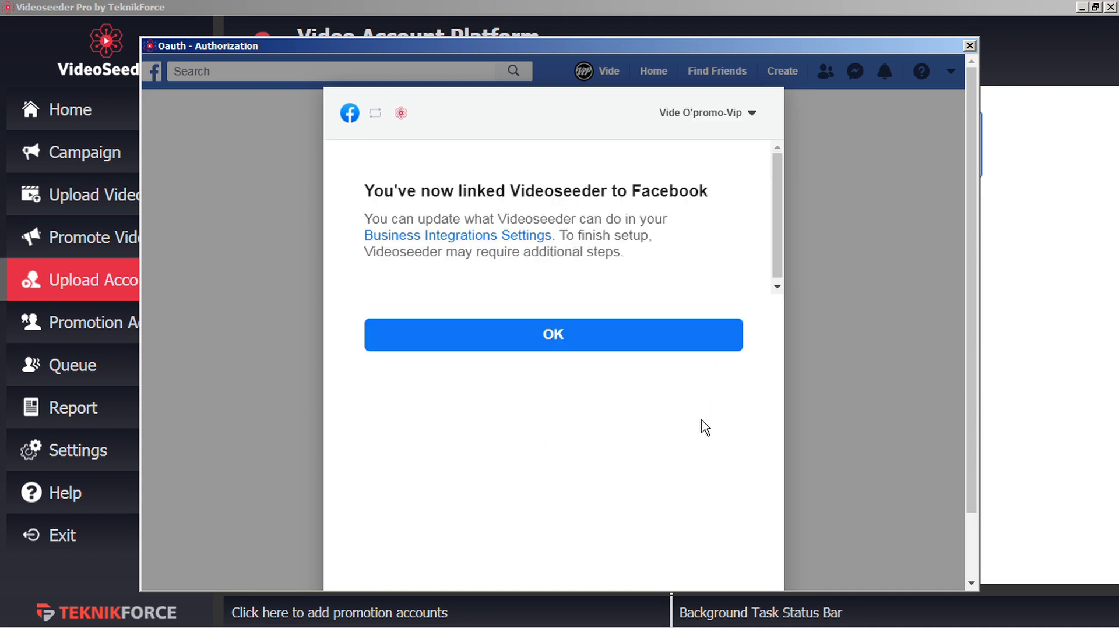
click(569, 343)
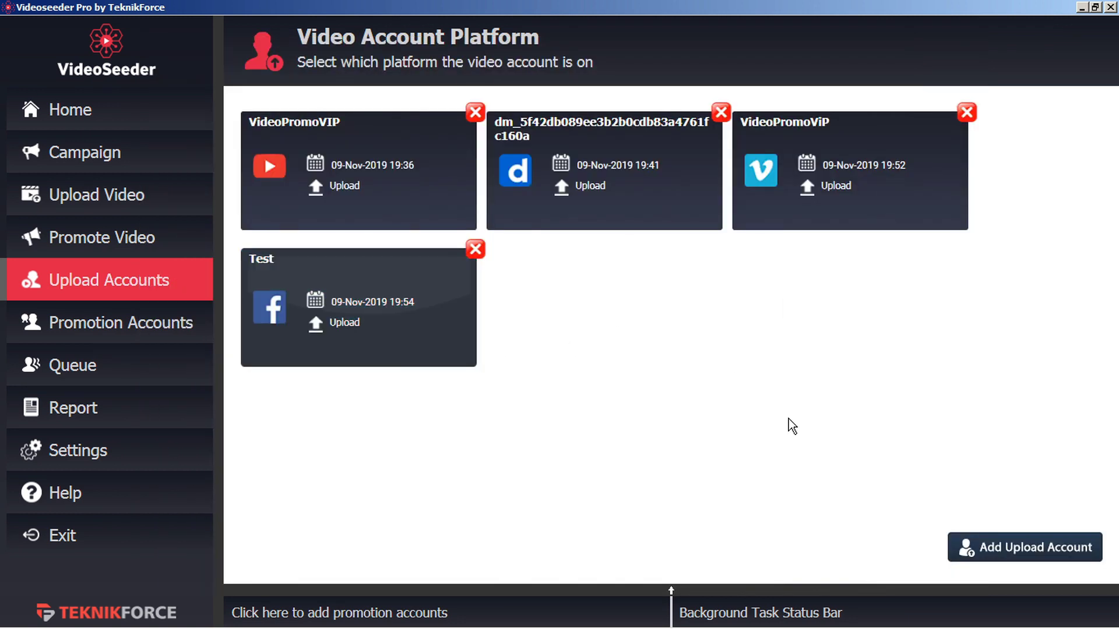
Step: Add a Dropbox upload account and sign in to Dropbox
click(995, 551)
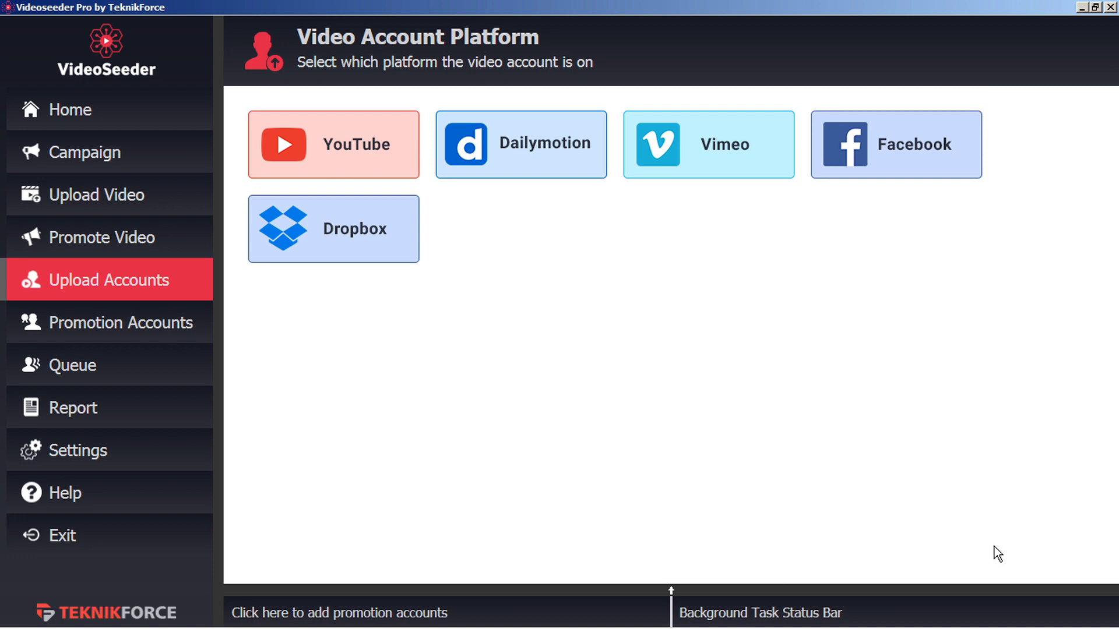
click(389, 239)
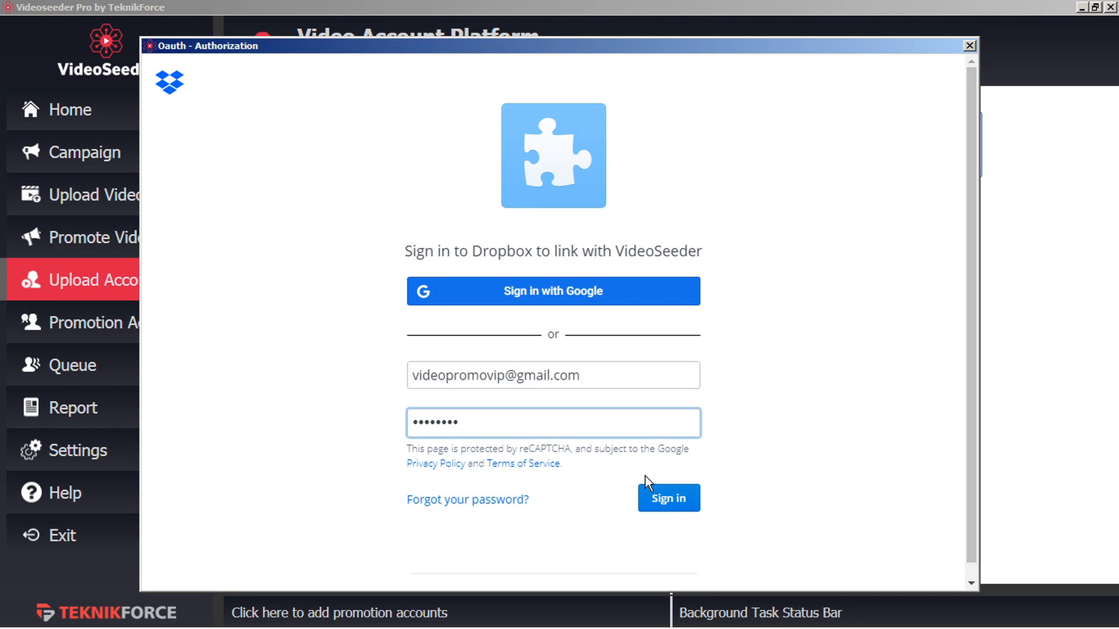
click(671, 501)
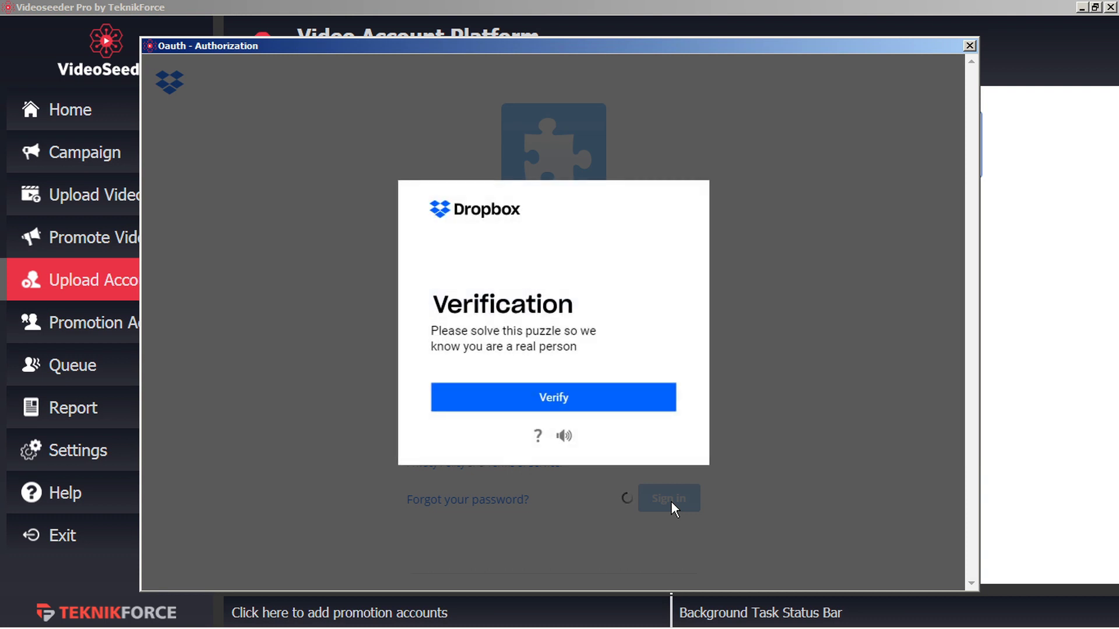
Step: Pass the Dropbox verification puzzle by rotating the animal image upright
click(547, 407)
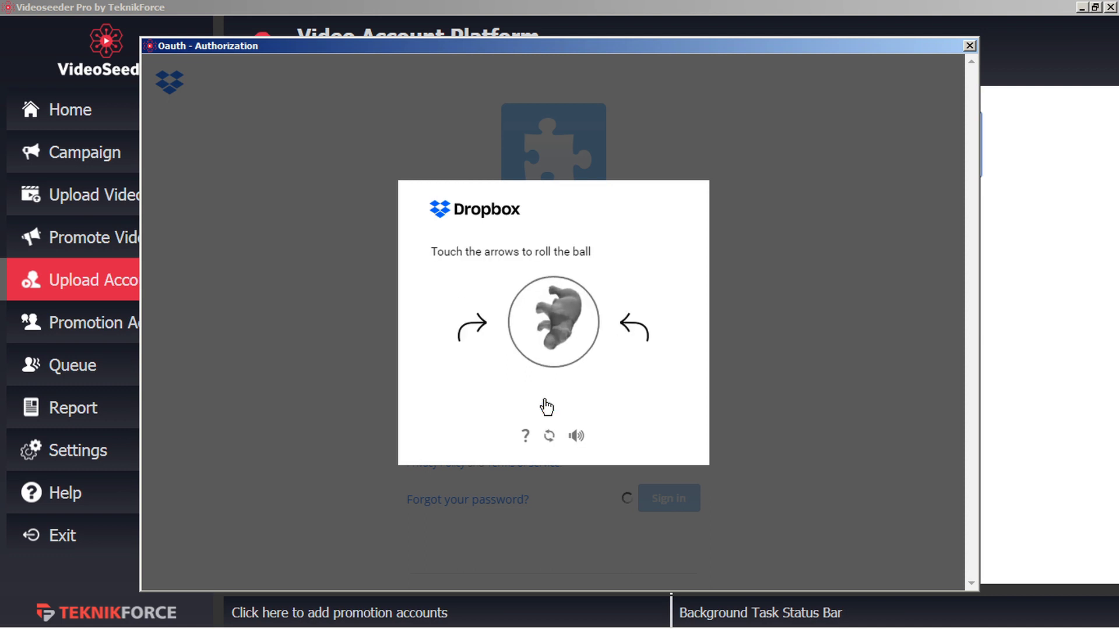
click(627, 330)
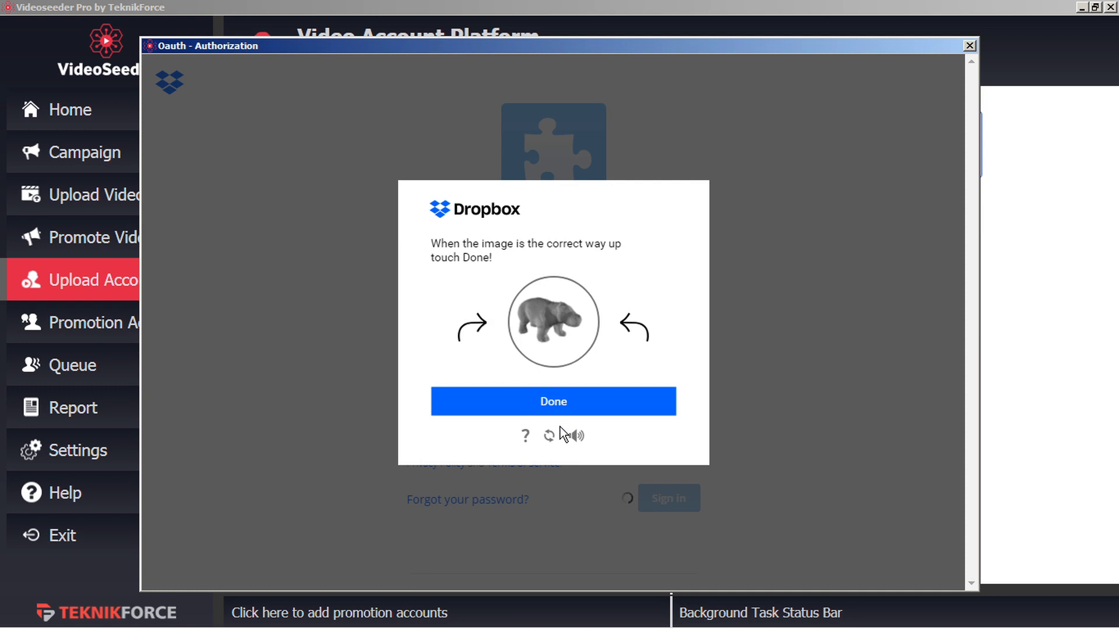
click(556, 400)
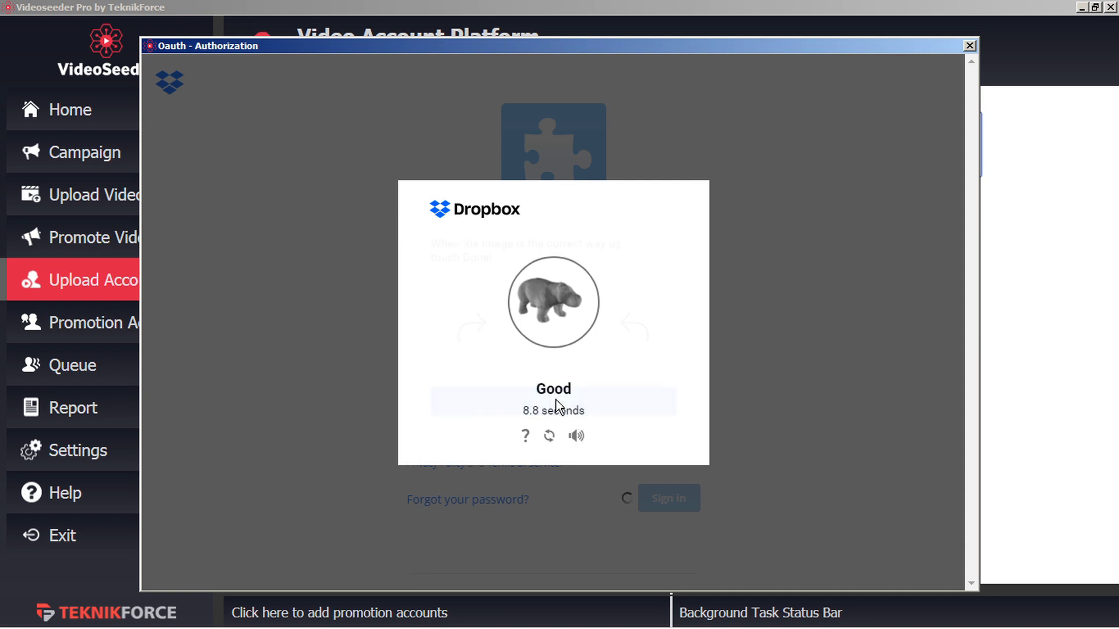